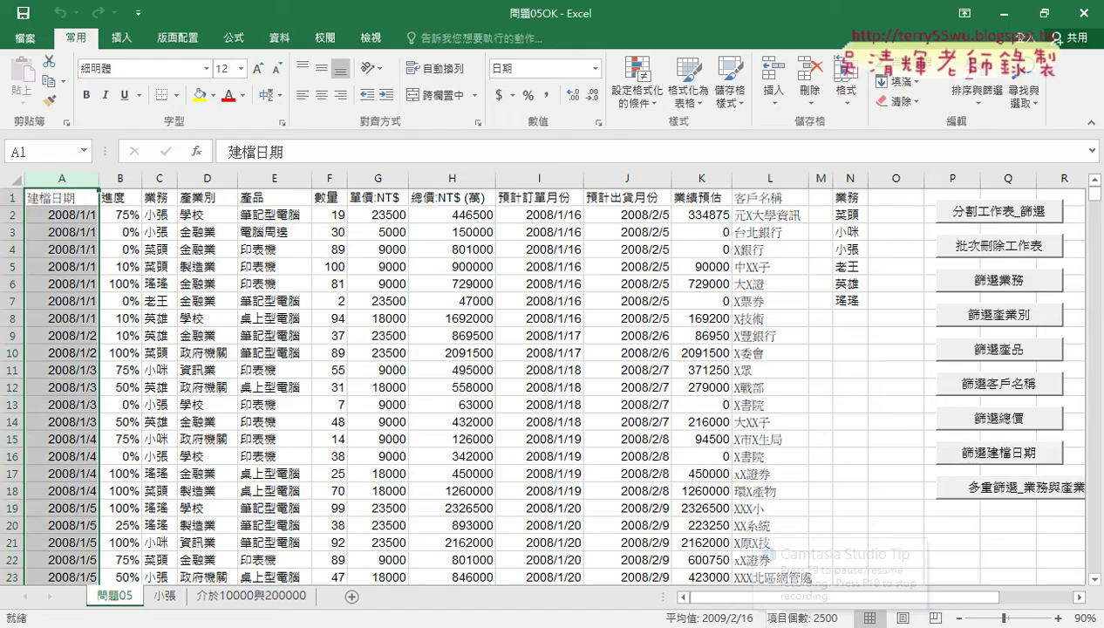
- Reopen the unit 4 topic in the course forum, highlight its outline, then select N1:N7 in Excel
key(alt+Tab)
scroll(446, 275, up, 2)
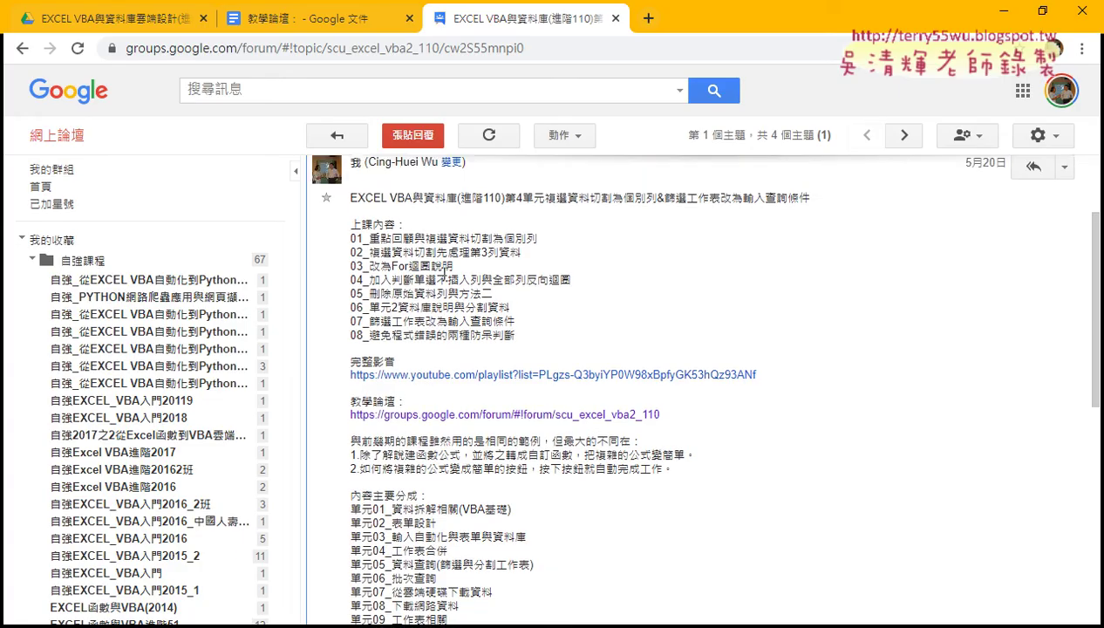
click(21, 48)
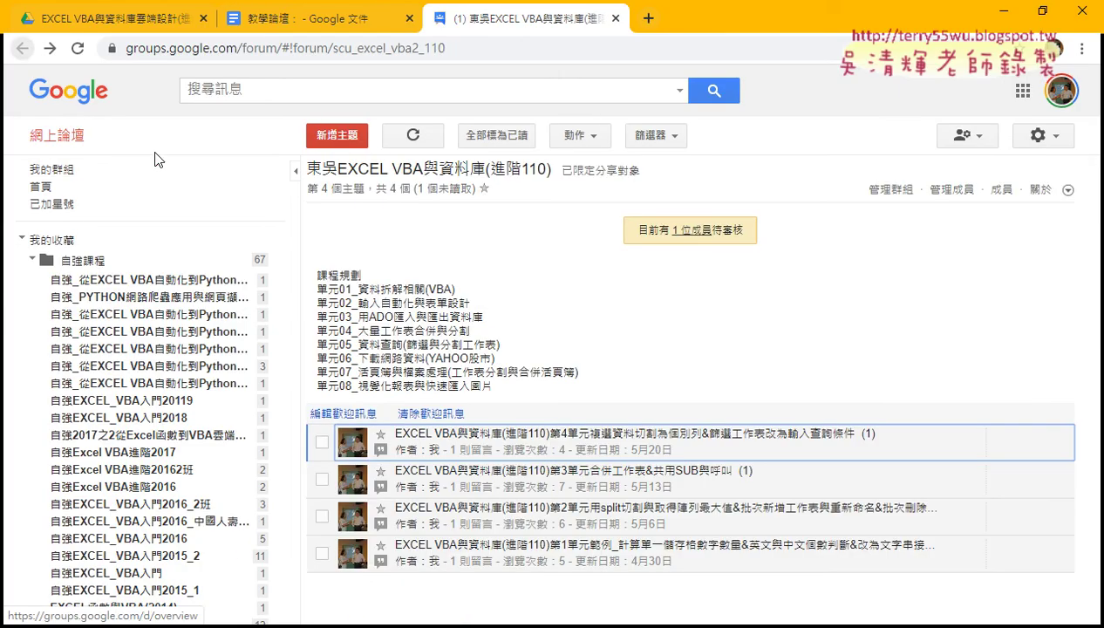
click(573, 443)
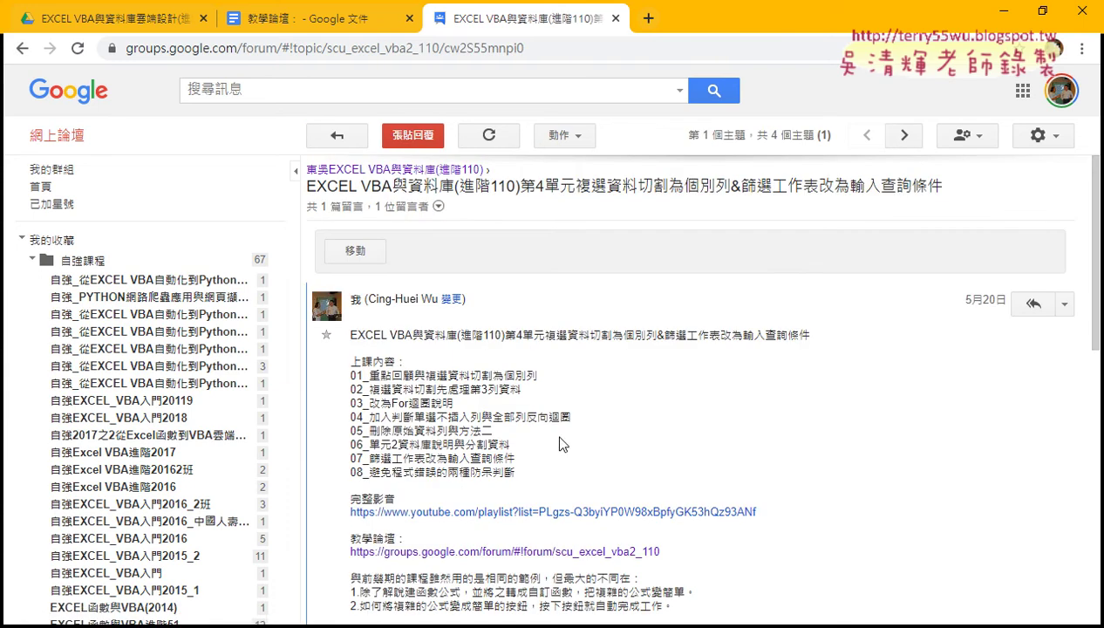
mouse_move(516, 472)
mouse_down()
mouse_move(426, 372)
mouse_move(494, 381)
mouse_up()
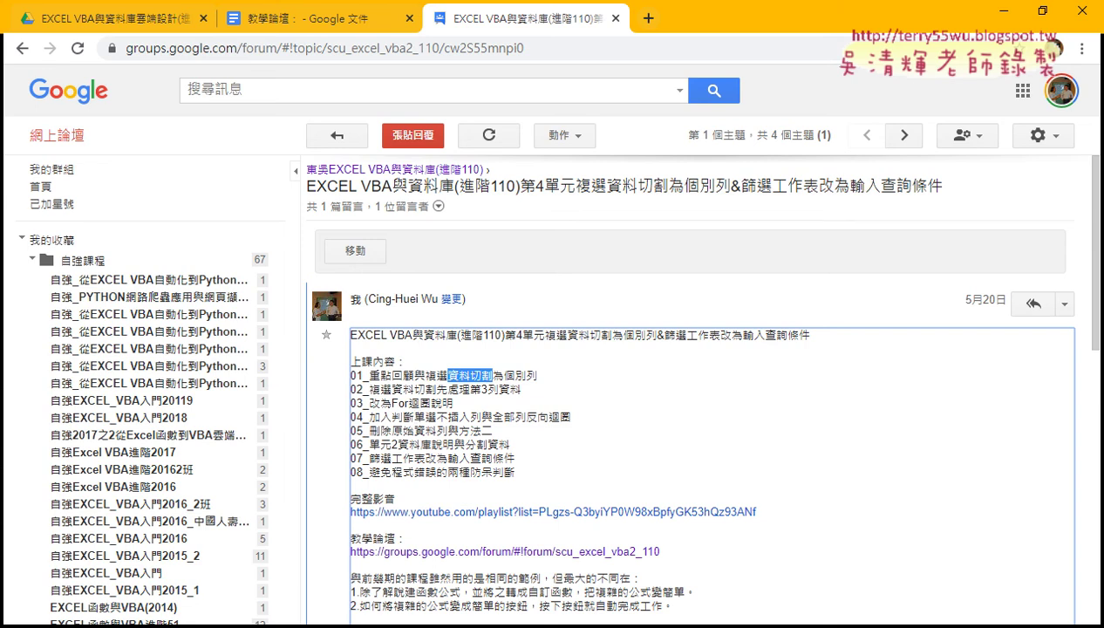
key(alt+Tab)
drag(851, 198, 849, 305)
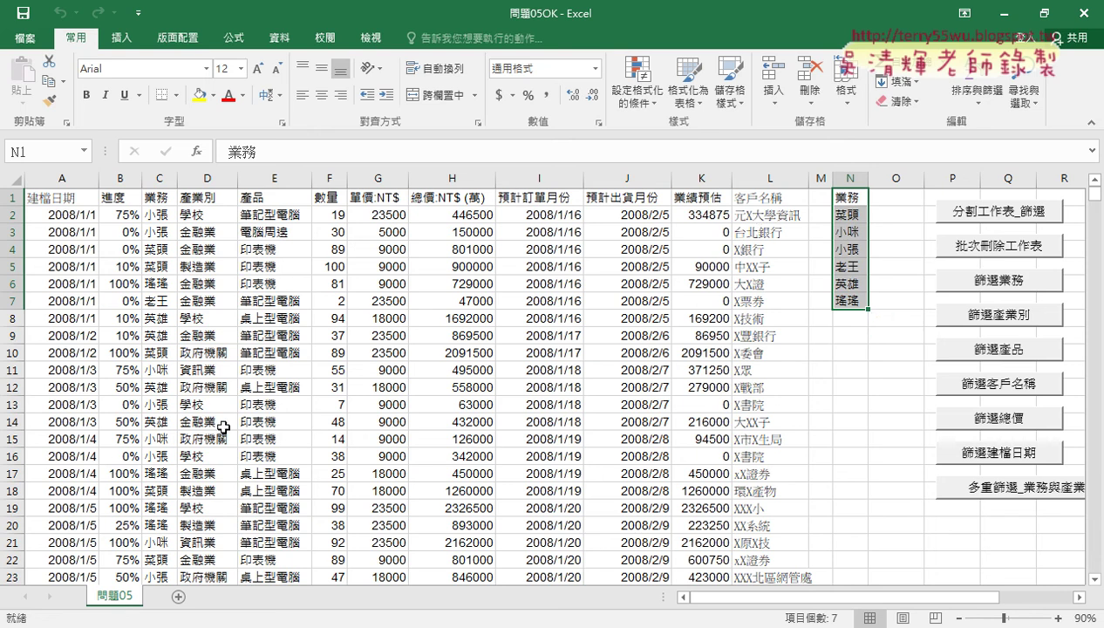
key(ctrl+v)
click(840, 178)
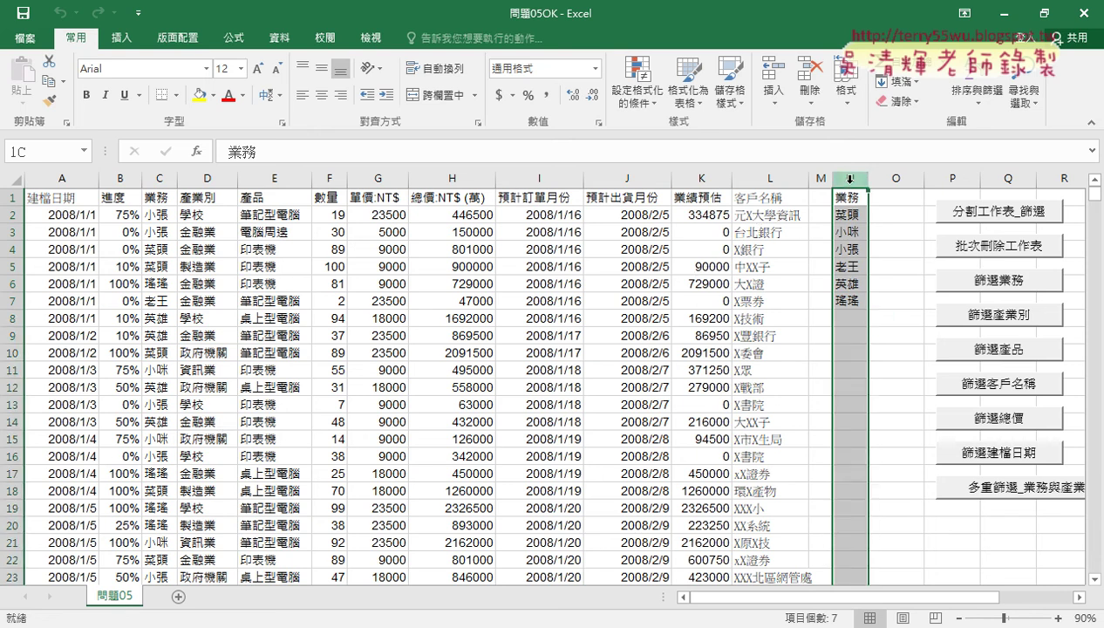
click(159, 178)
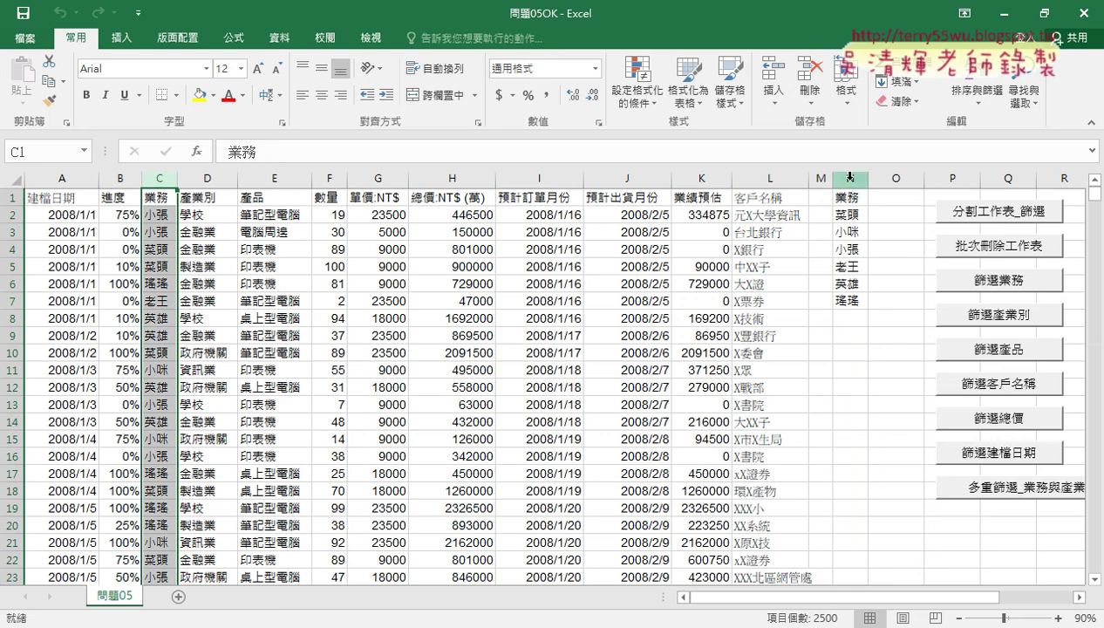
click(840, 178)
drag(849, 210, 853, 302)
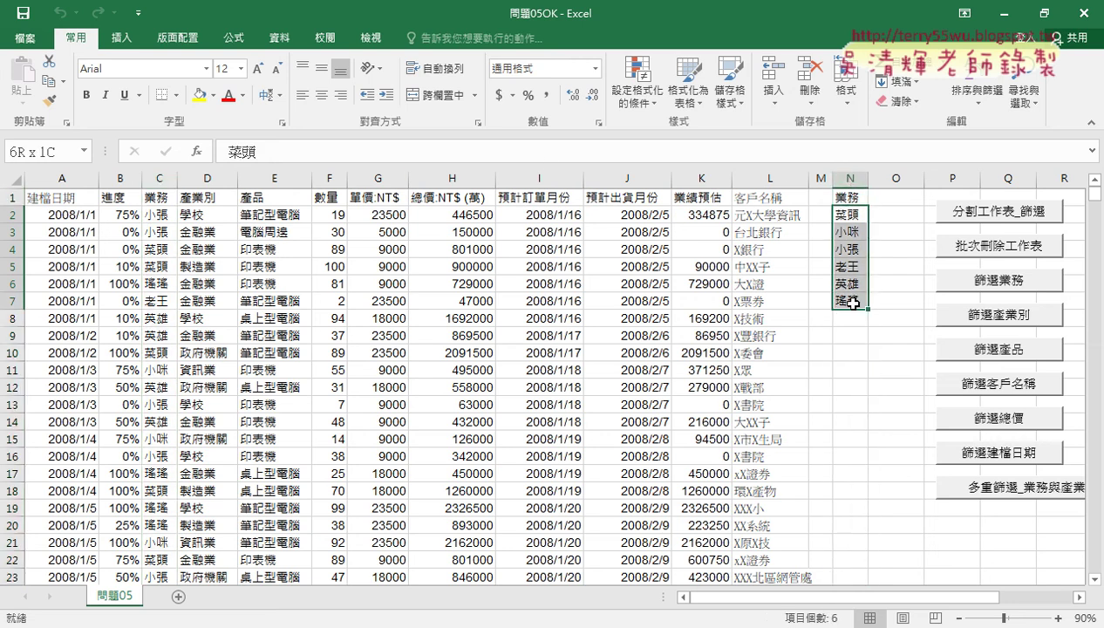
click(981, 213)
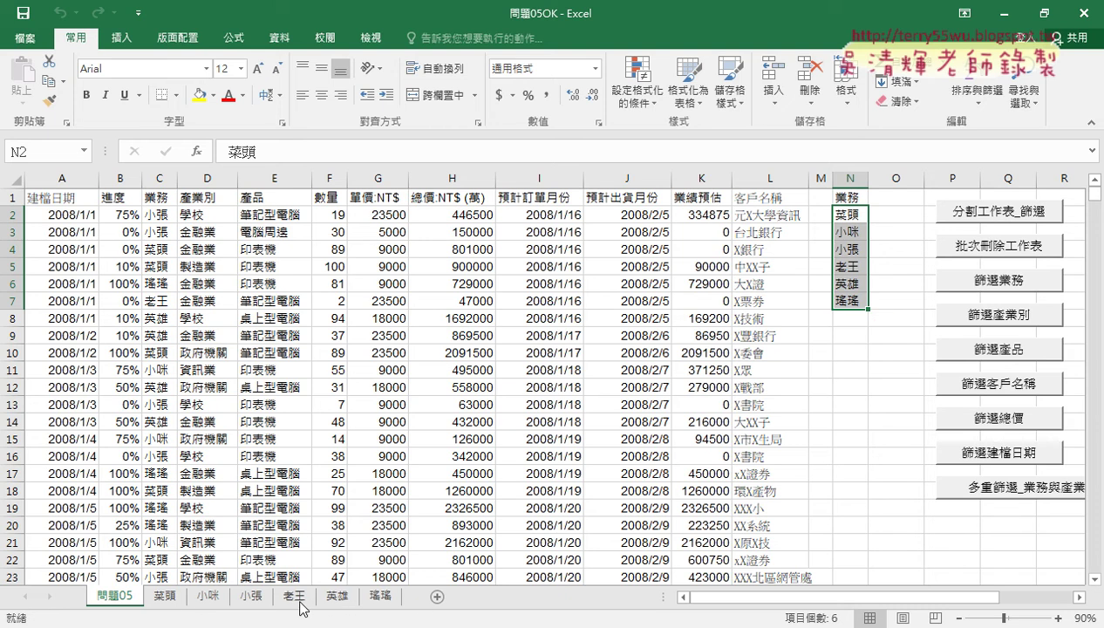
click(166, 598)
click(207, 597)
click(251, 597)
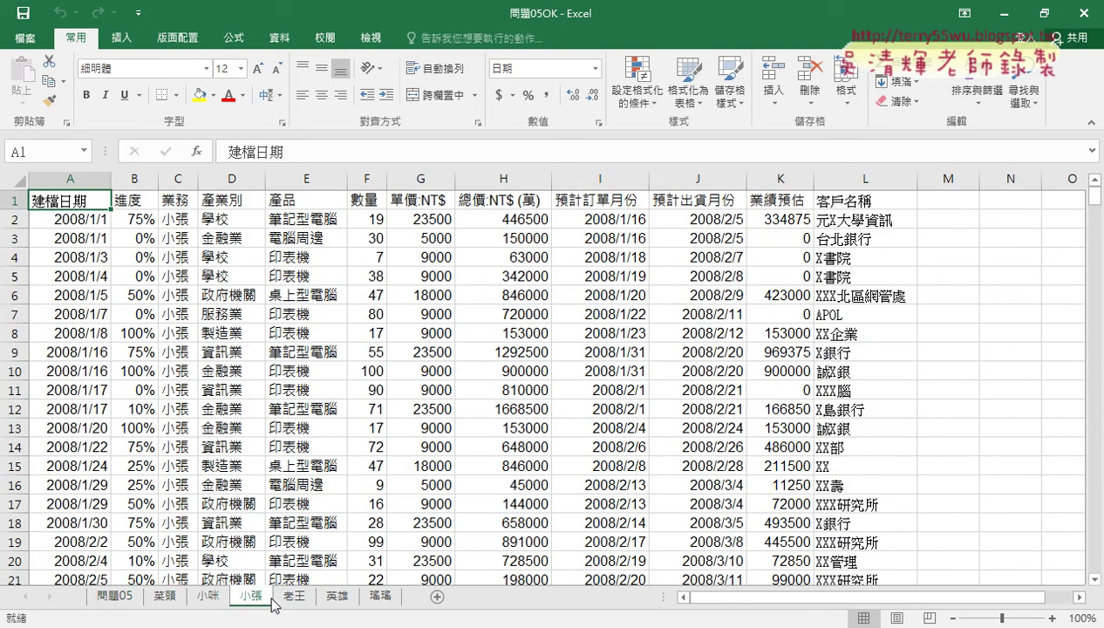
click(337, 597)
click(380, 597)
click(115, 598)
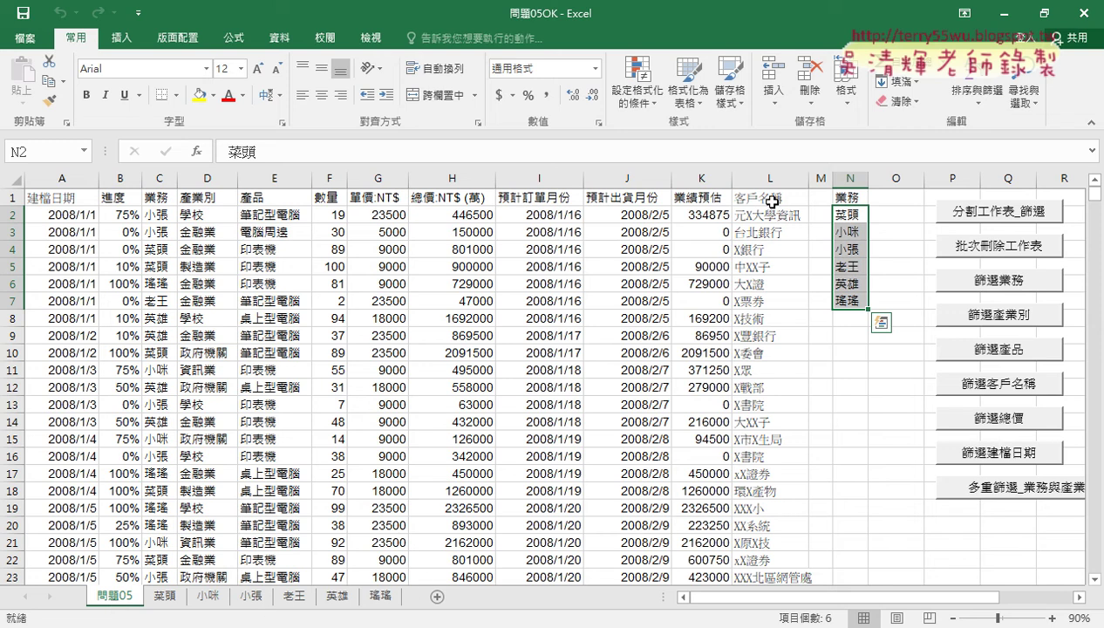
click(206, 167)
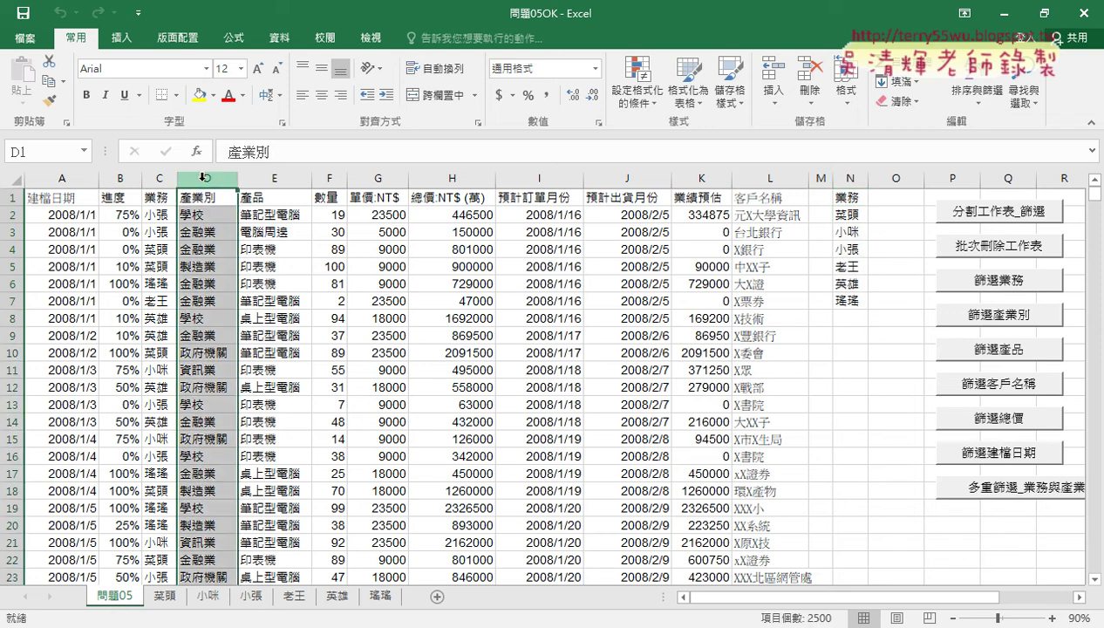
click(274, 178)
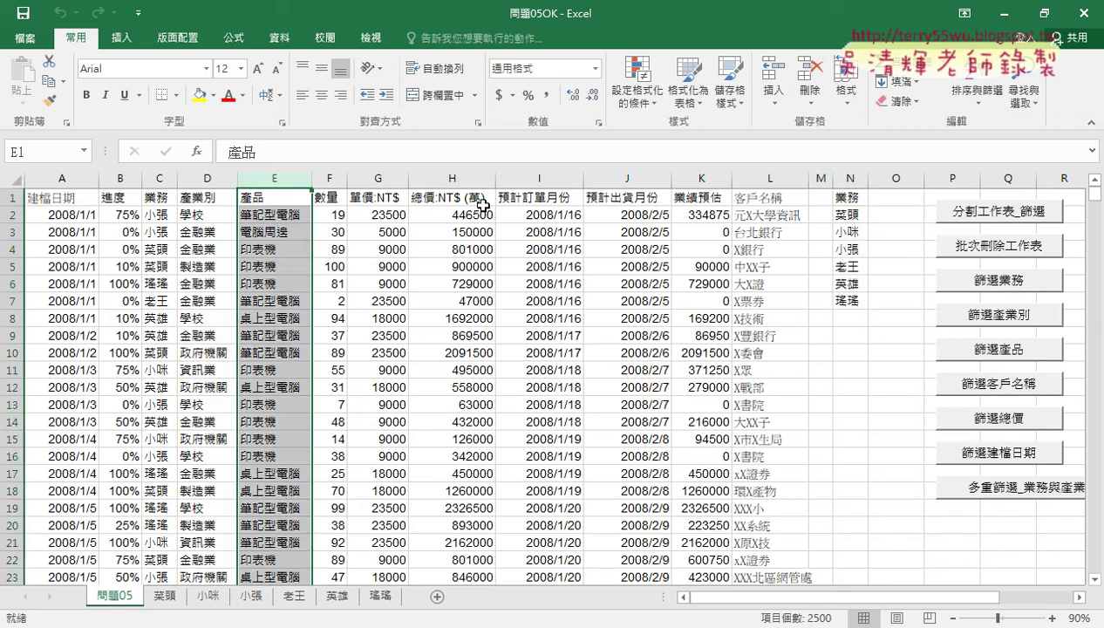
click(1001, 248)
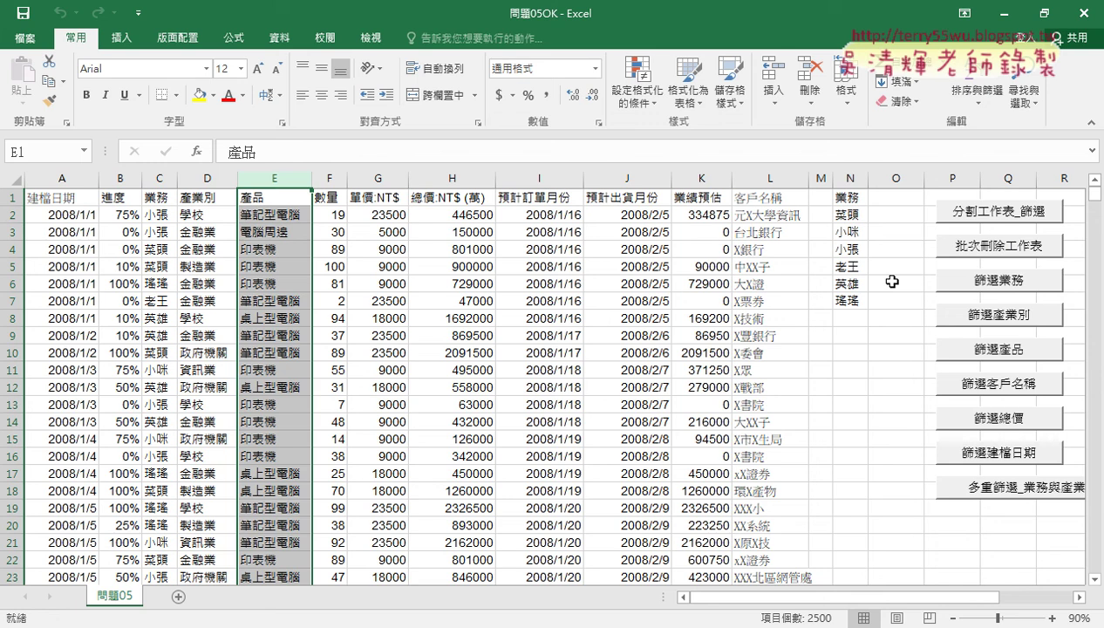
- Run the 篩選業務 macro and move its 請輸入業務名稱!! name prompt to the left
click(994, 281)
drag(494, 183, 361, 184)
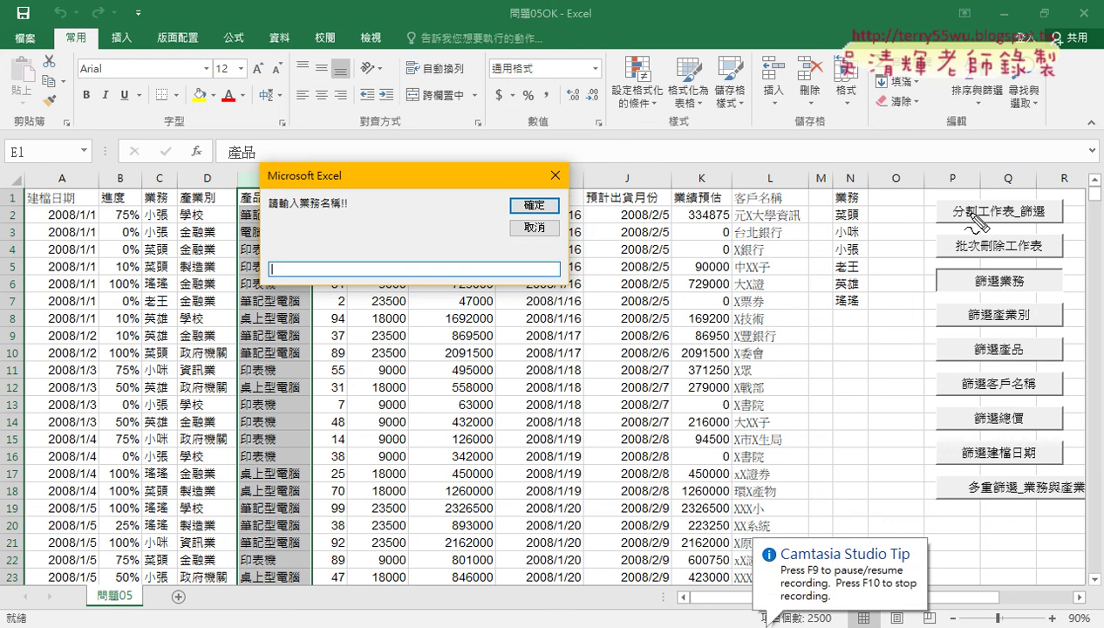
mouse_move(254, 155)
mouse_down()
mouse_move(248, 263)
mouse_move(262, 153)
mouse_move(586, 168)
mouse_move(583, 285)
mouse_move(253, 288)
mouse_up()
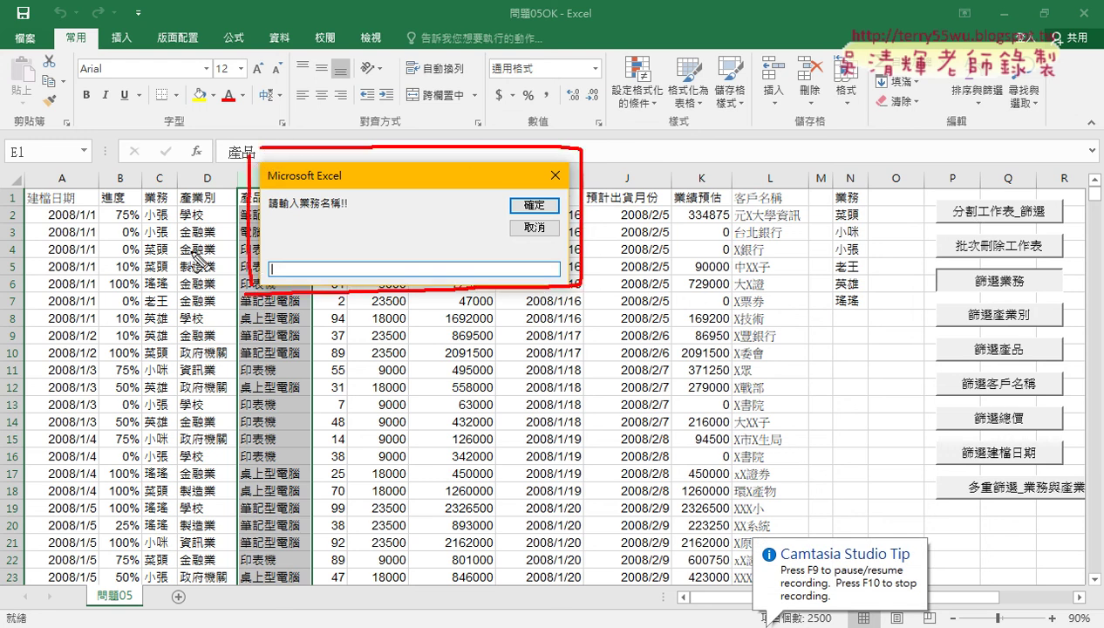
mouse_move(84, 206)
mouse_down()
mouse_move(237, 206)
mouse_move(207, 190)
mouse_move(225, 215)
mouse_up()
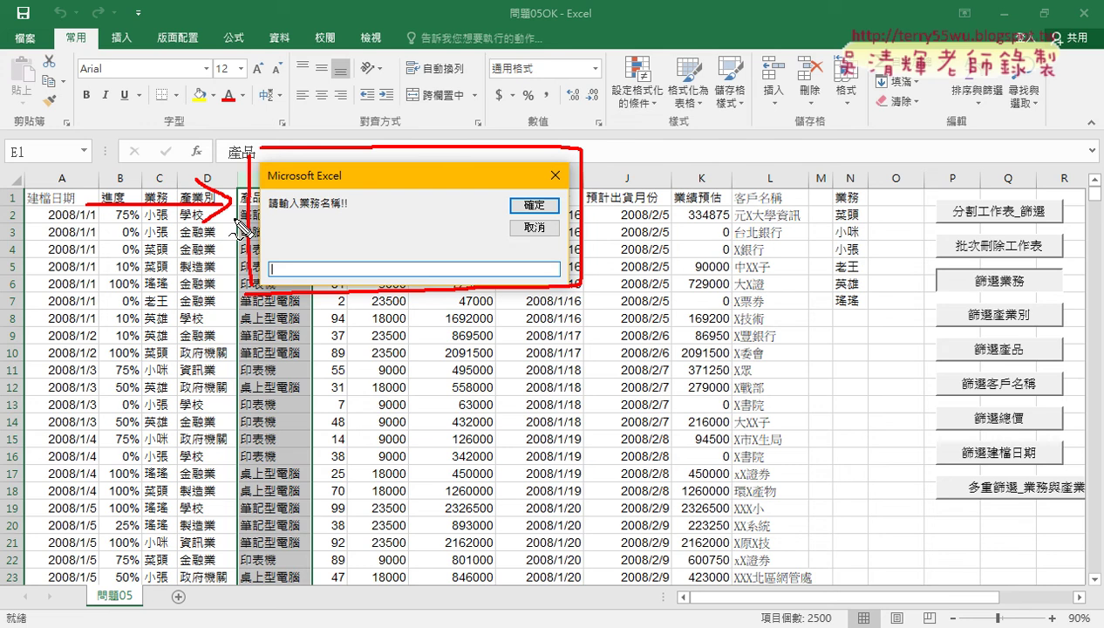
drag(269, 220, 346, 220)
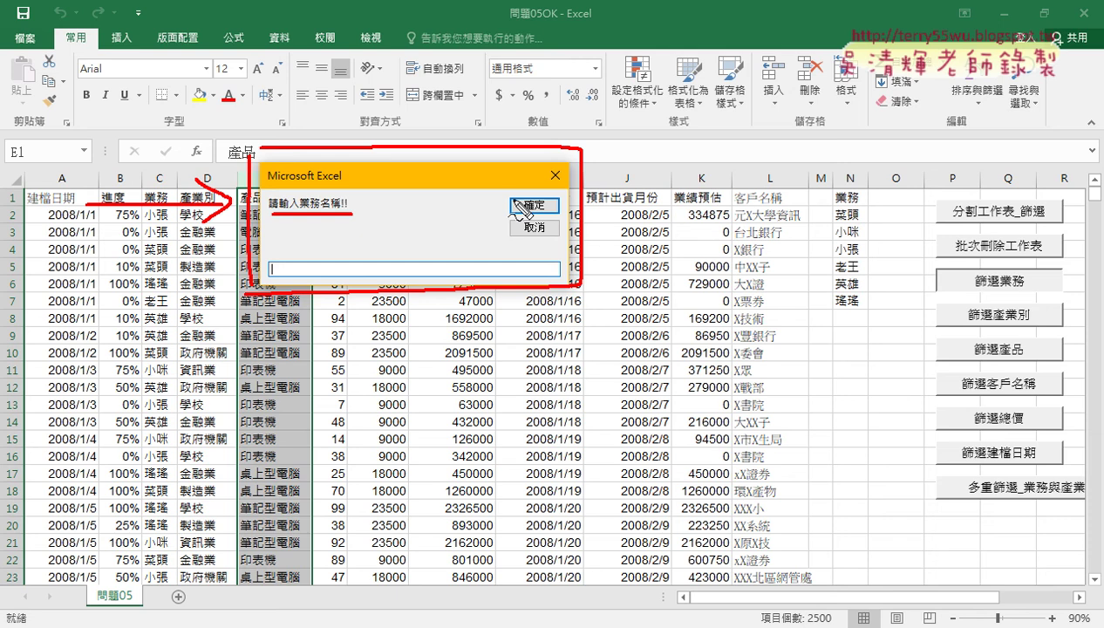
drag(281, 258, 277, 276)
mouse_move(283, 259)
mouse_down()
mouse_move(343, 261)
mouse_move(366, 276)
mouse_up()
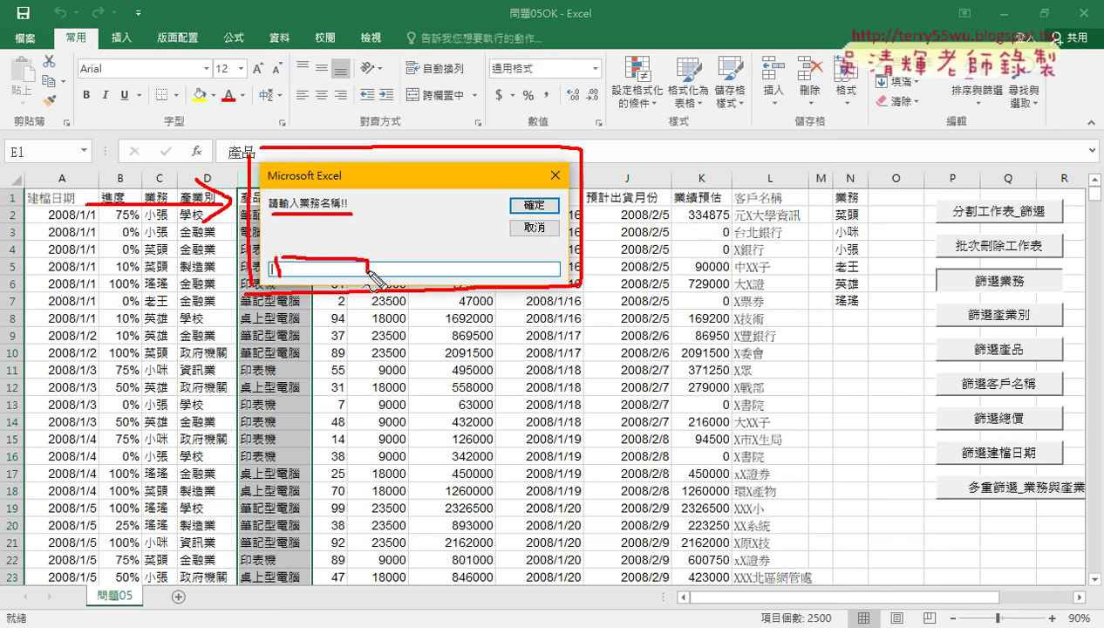
drag(281, 277, 375, 277)
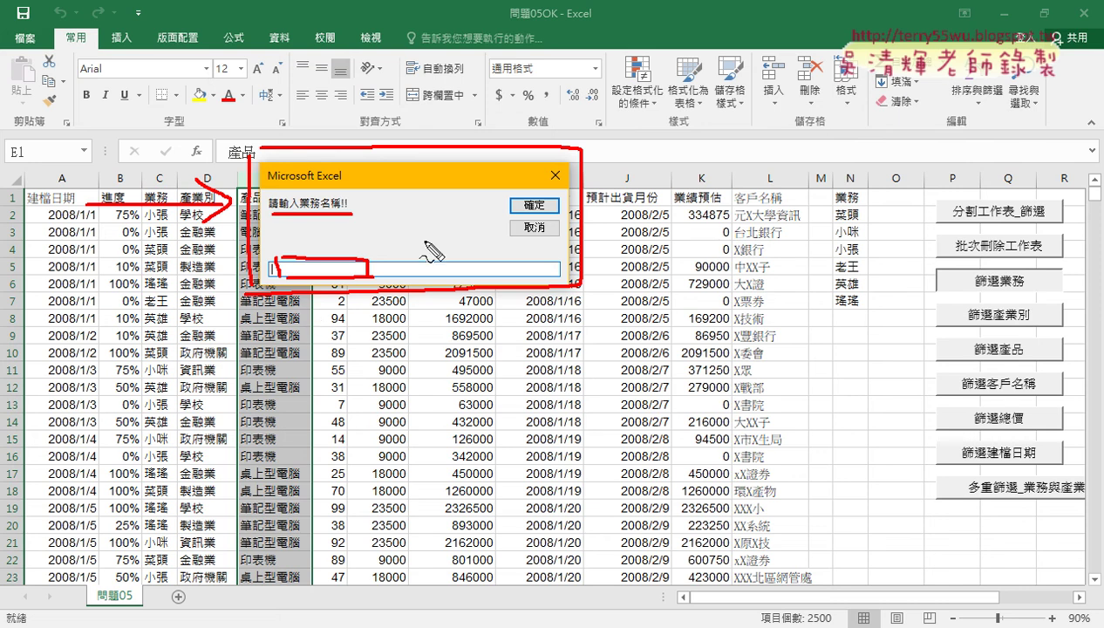
mouse_move(433, 231)
mouse_down()
mouse_move(377, 272)
mouse_move(406, 288)
mouse_up()
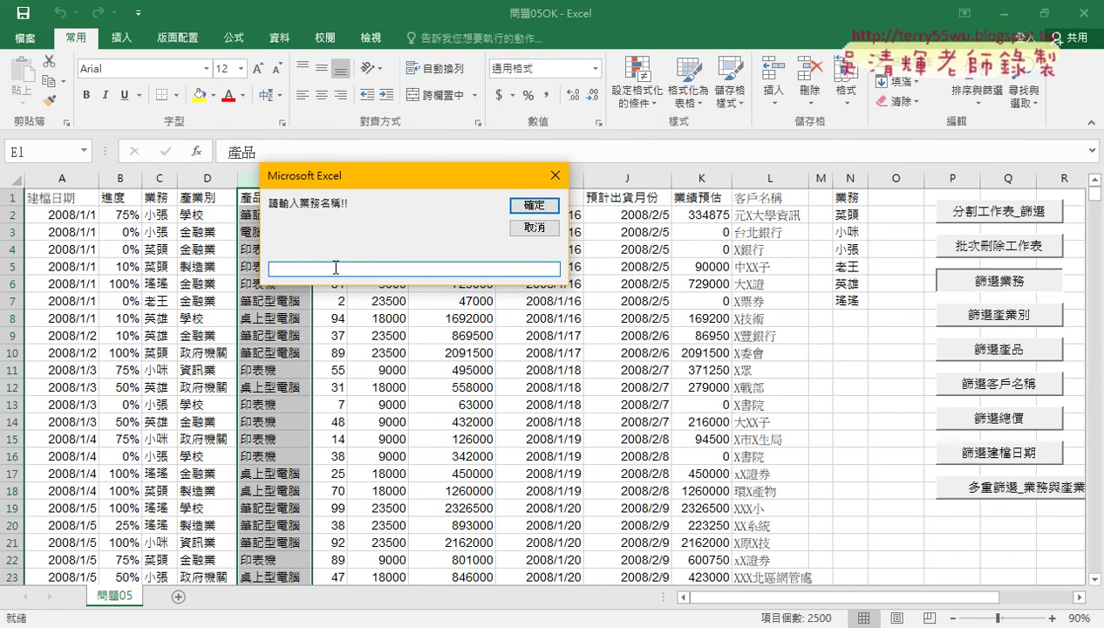
- Enter the name 菜頭 in the prompt with the Zhuyin IME, fixing a mistyped character
text(菜)
key(BackSpace)
text(ㄘㄞ蔡)
text(ㄊㄡ頭)
key(Return)
double_click(283, 268)
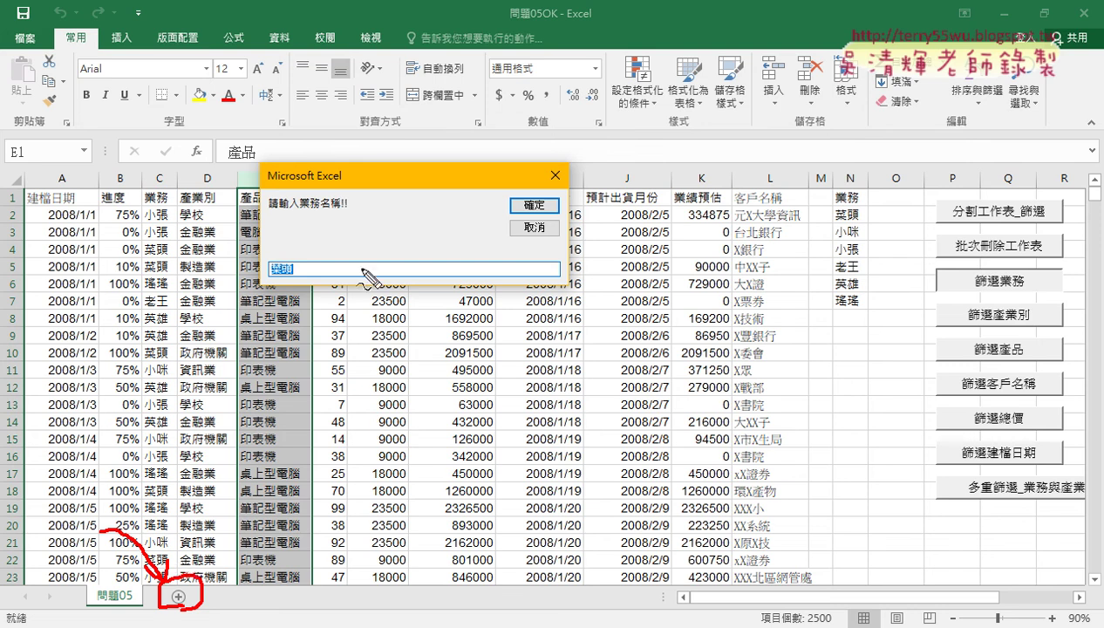
- Submit 菜頭 so the macro builds a 菜頭 sheet with only their records
mouse_move(276, 276)
mouse_down()
mouse_move(295, 265)
mouse_move(283, 266)
mouse_up()
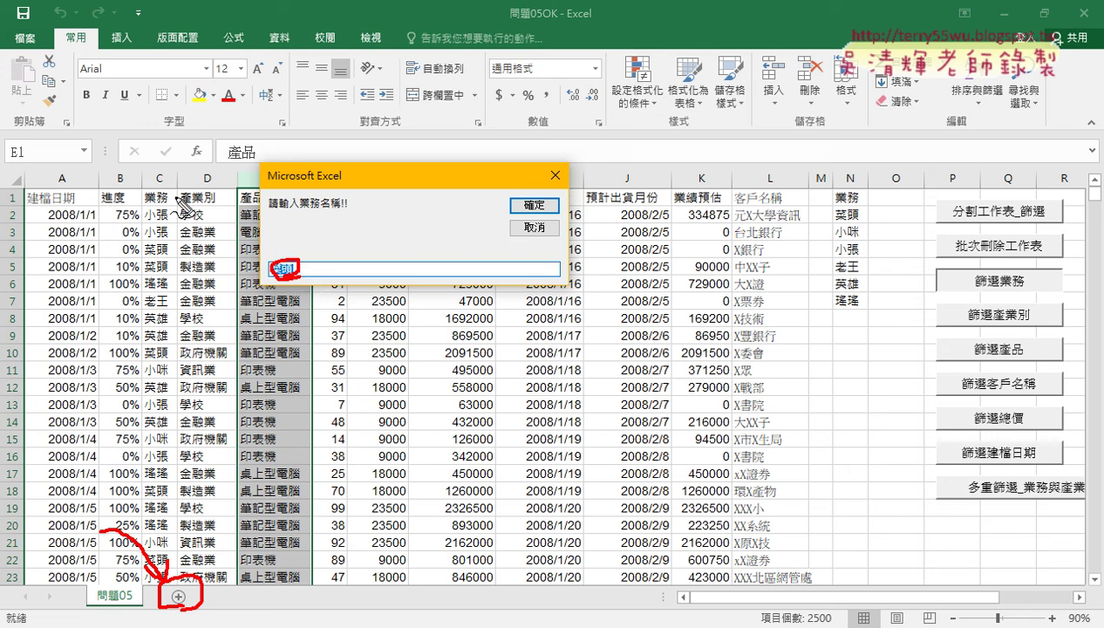
drag(157, 165, 179, 186)
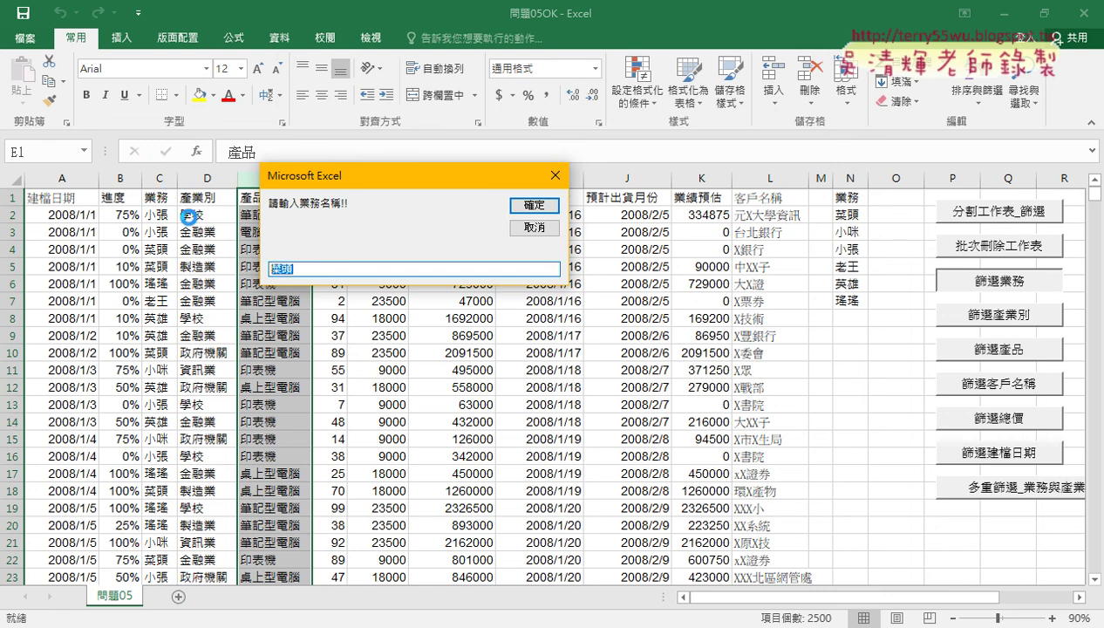
click(522, 211)
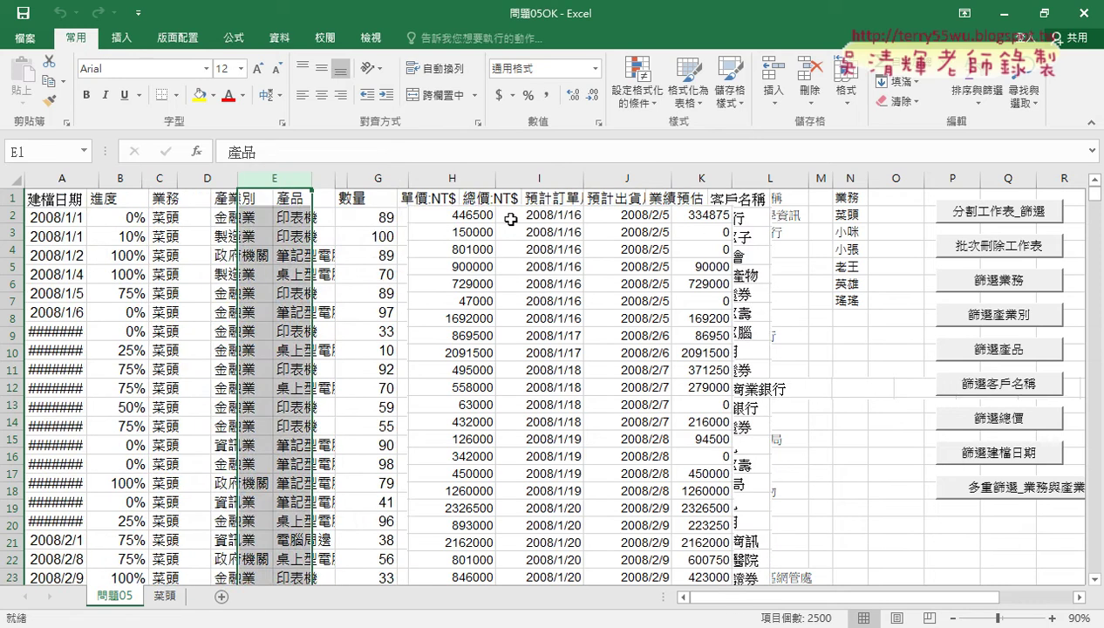
click(162, 597)
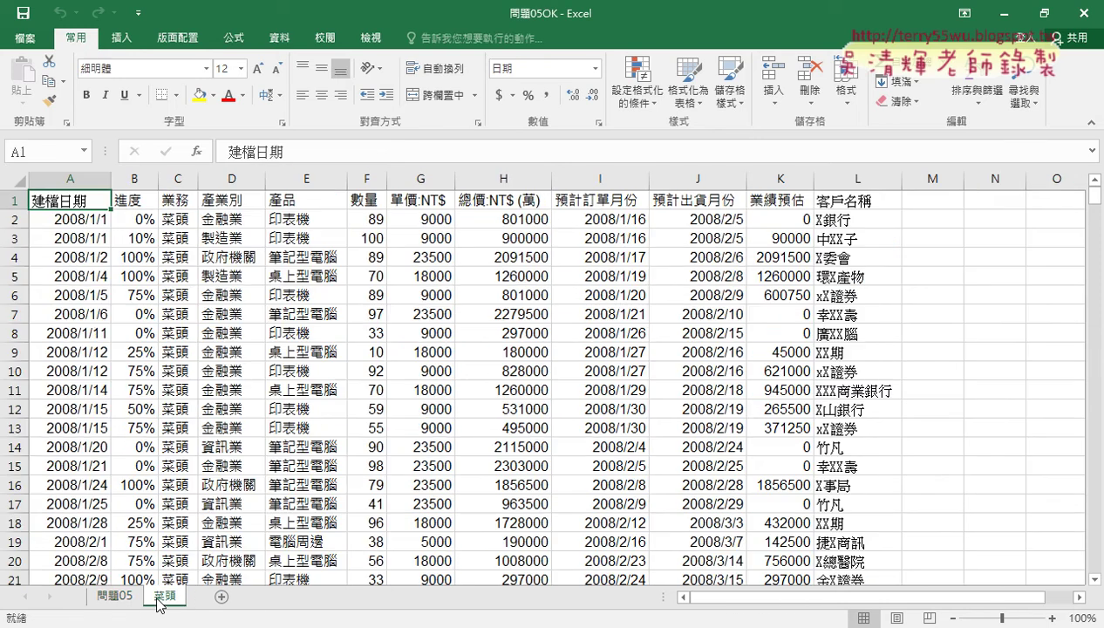
- Return to 問題05 and open Assign Macro for the 篩選業務 button
click(122, 596)
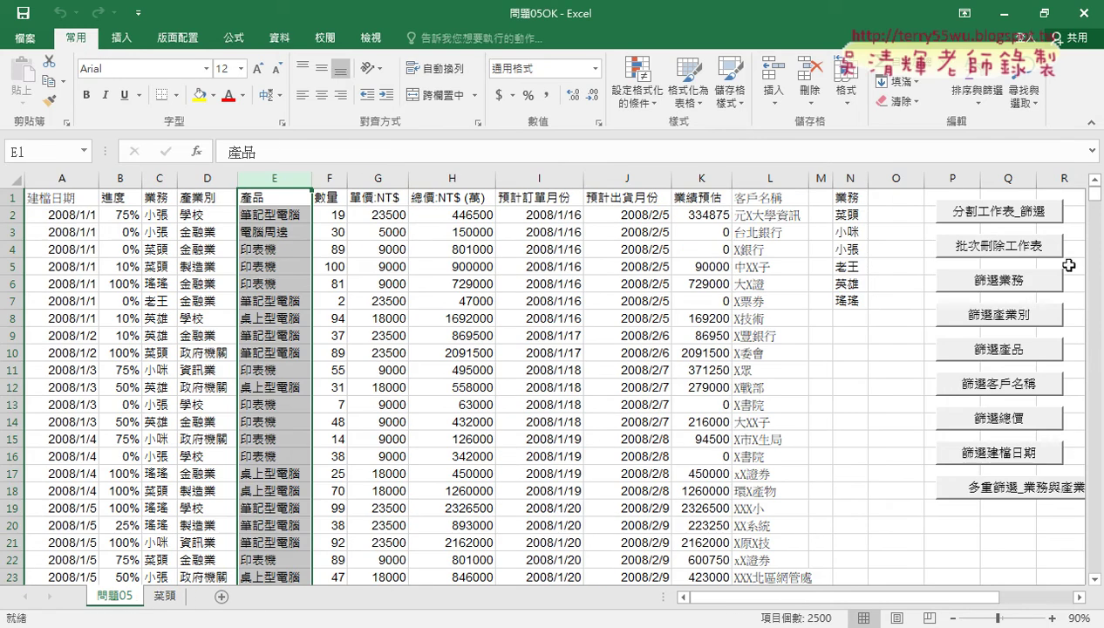
right_click(997, 284)
click(940, 428)
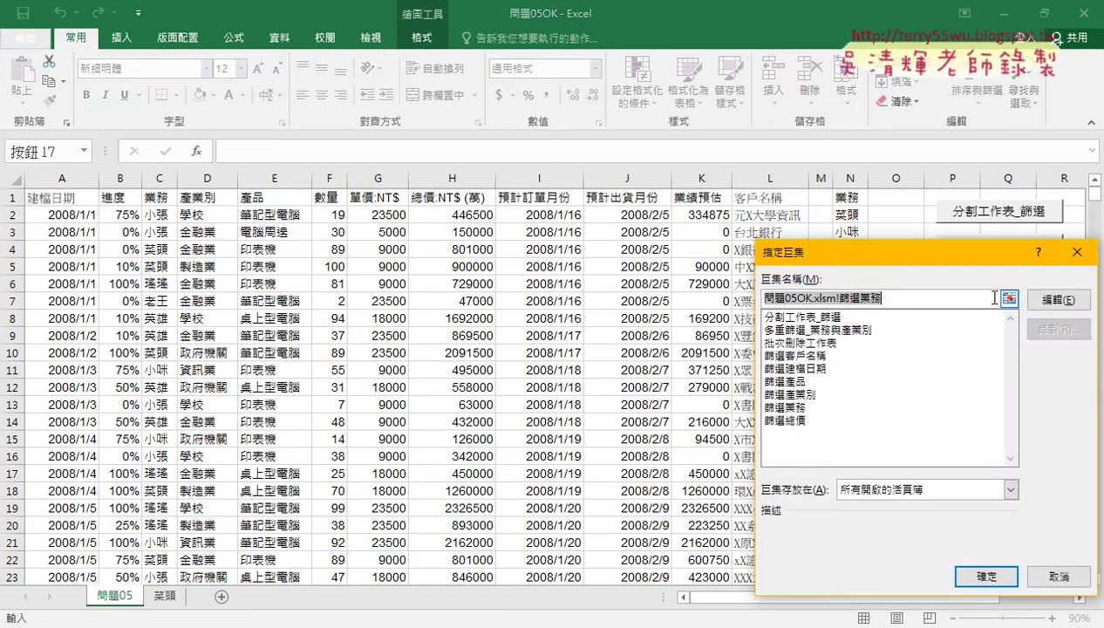
- Open the assigned macro's code, maximize the Module1 window and jump to the 篩選 procedure
click(1046, 299)
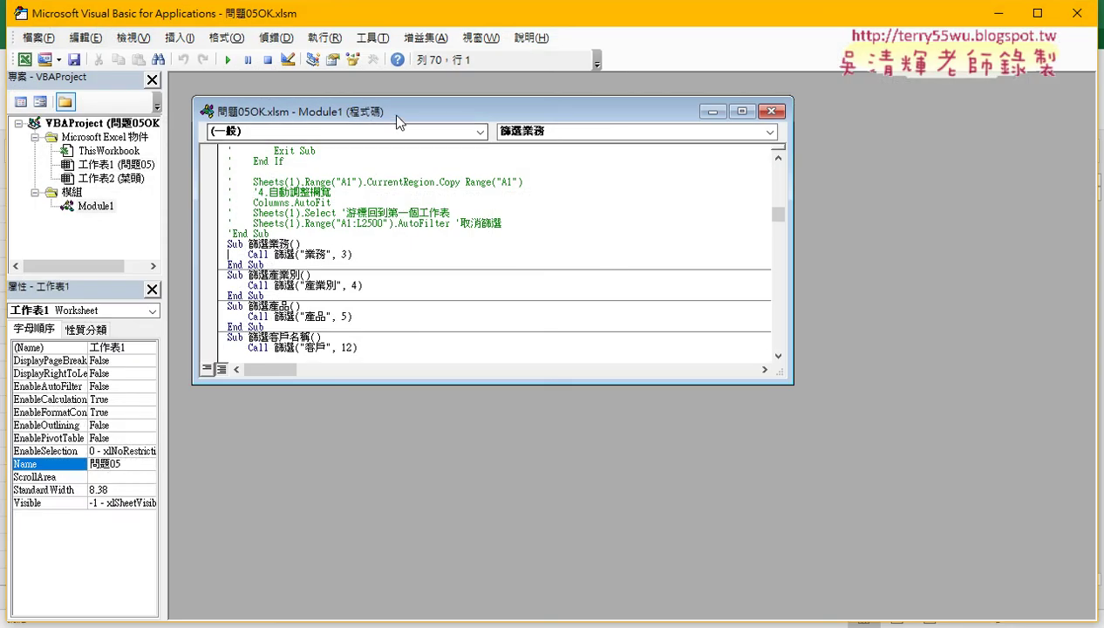
double_click(401, 111)
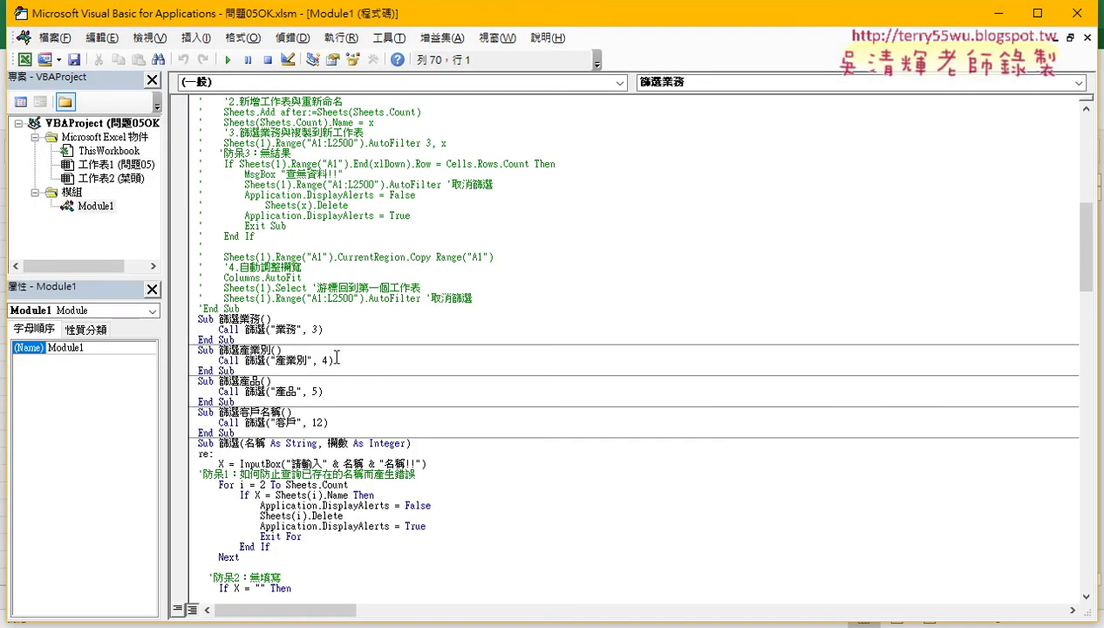
click(255, 329)
key(ctrl+Down)
key(ctrl+Down)
key(ctrl+Down)
- Scroll through 篩選 and select its If X = "" blank-input check block
scroll(466, 255, up, 8)
scroll(484, 255, up, 5)
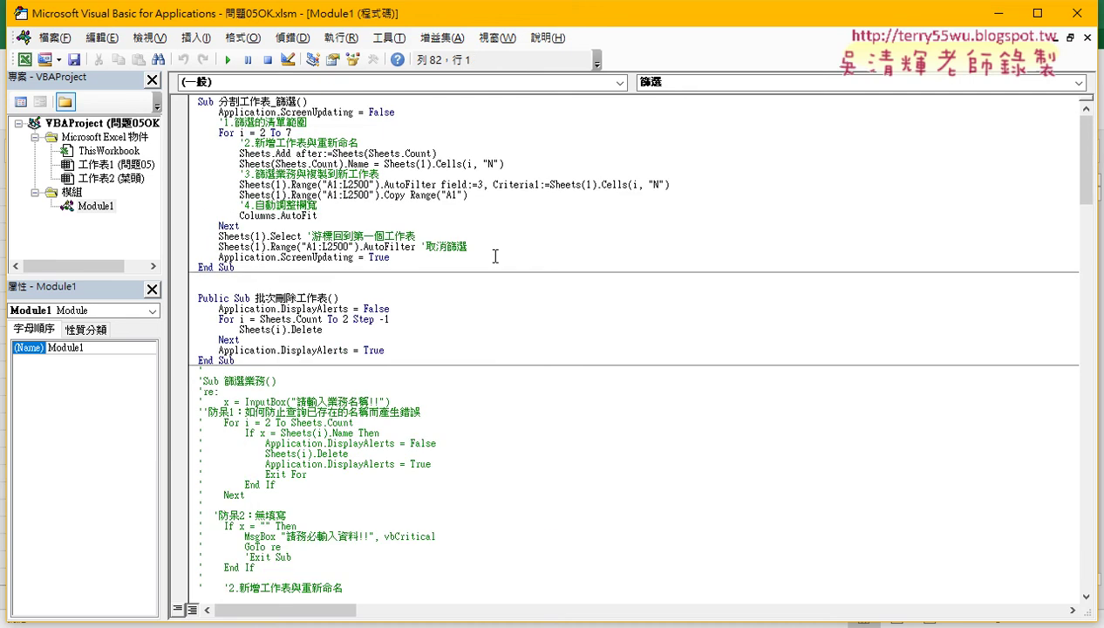
scroll(495, 256, down, 3)
scroll(379, 318, down, 3)
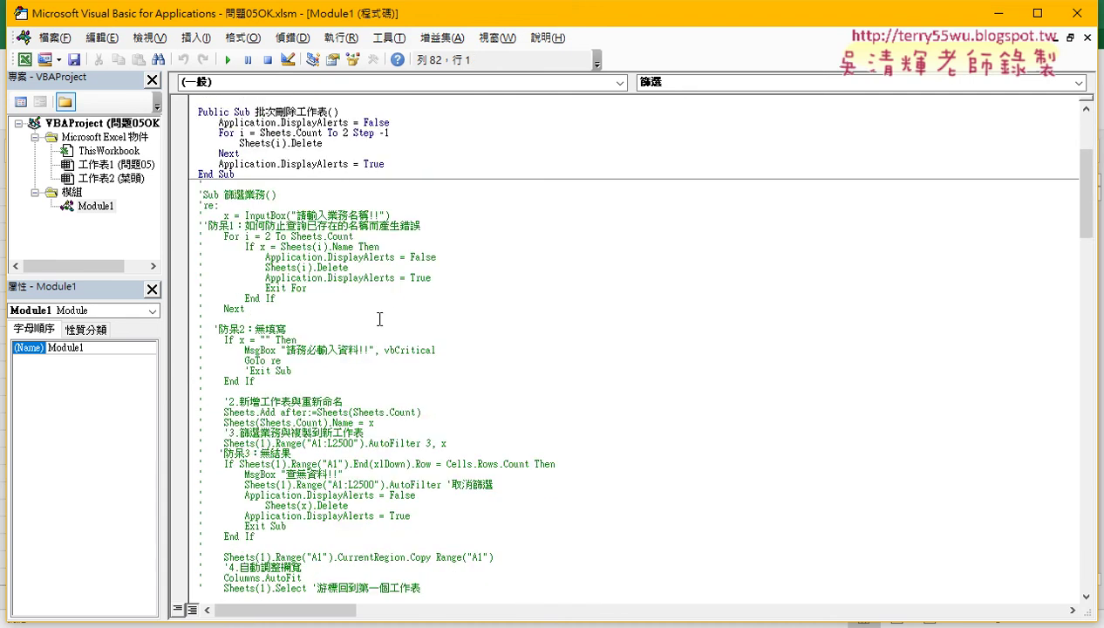
scroll(379, 317, down, 8)
scroll(380, 317, down, 6)
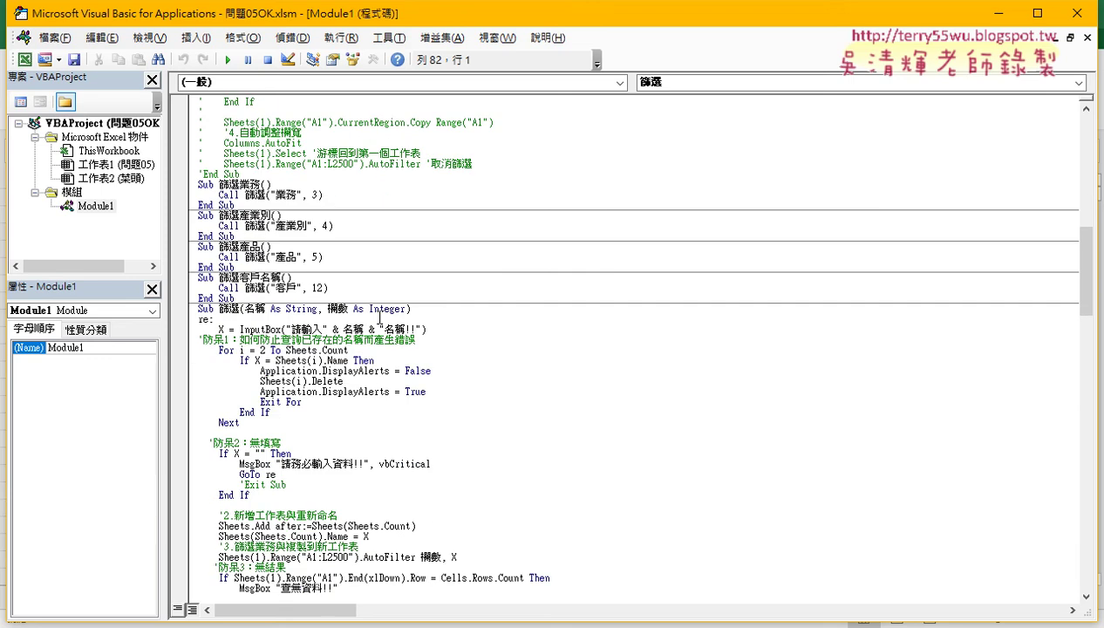
scroll(380, 318, down, 1)
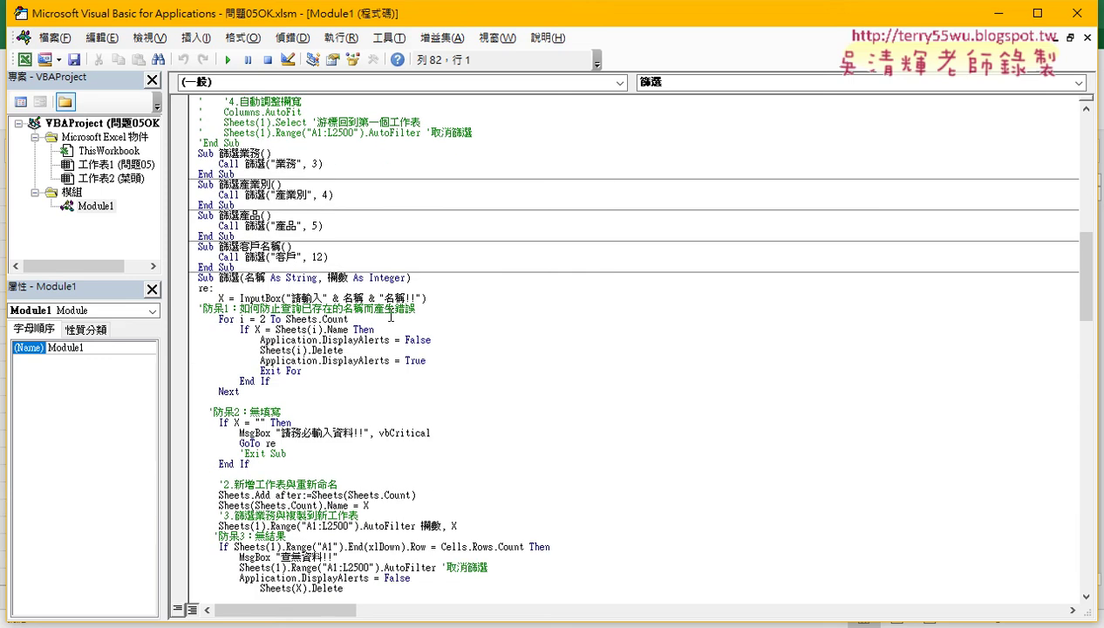
mouse_move(286, 454)
mouse_down()
mouse_move(210, 424)
mouse_move(226, 424)
mouse_up()
scroll(319, 478, down, 1)
scroll(284, 499, down, 1)
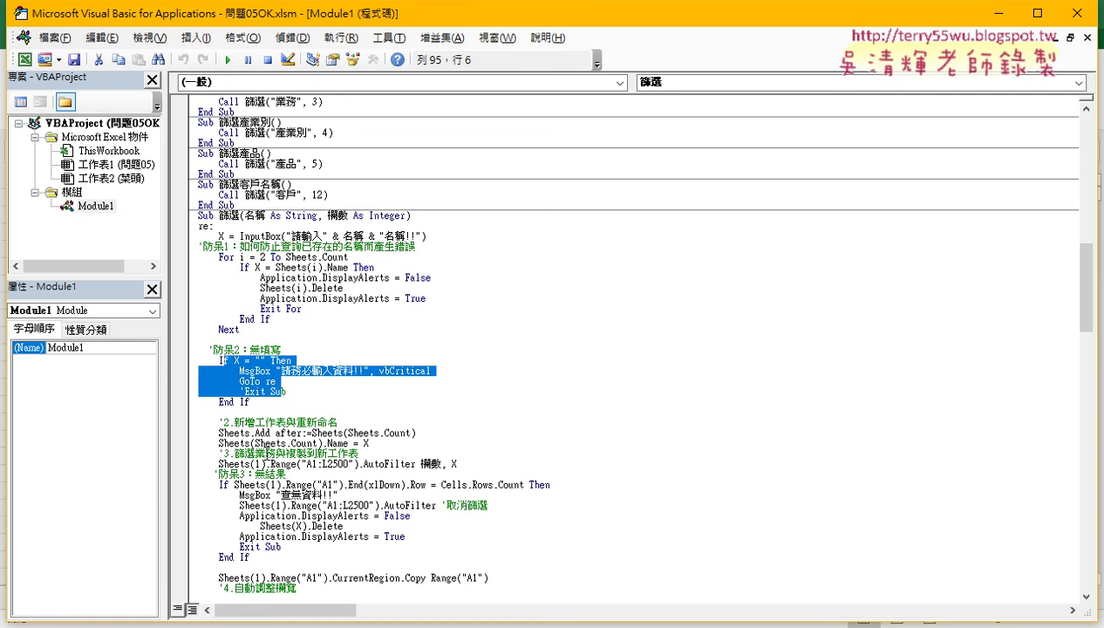
- Highlight lesson item 08 on error safeguards in the forum post, then return to the code
key(alt+Tab)
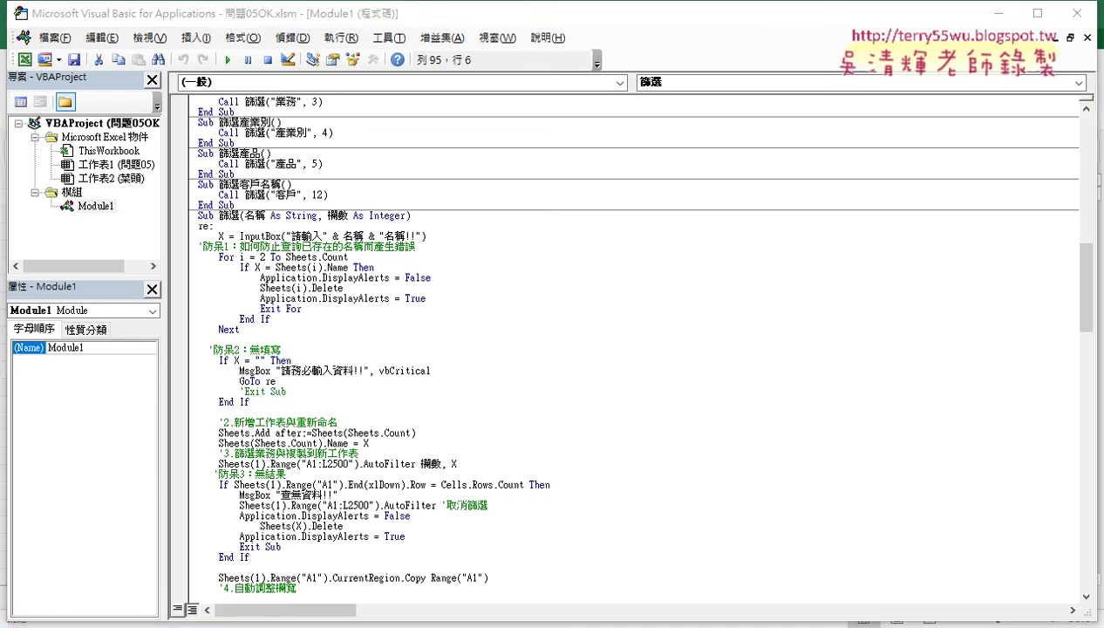
drag(516, 473, 352, 484)
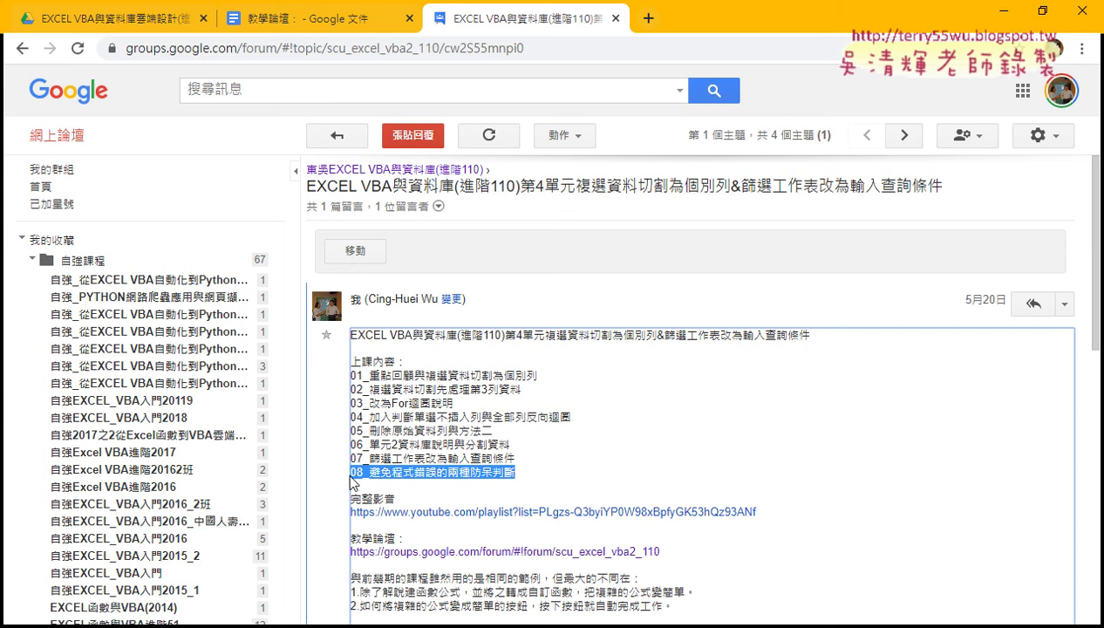
click(1003, 11)
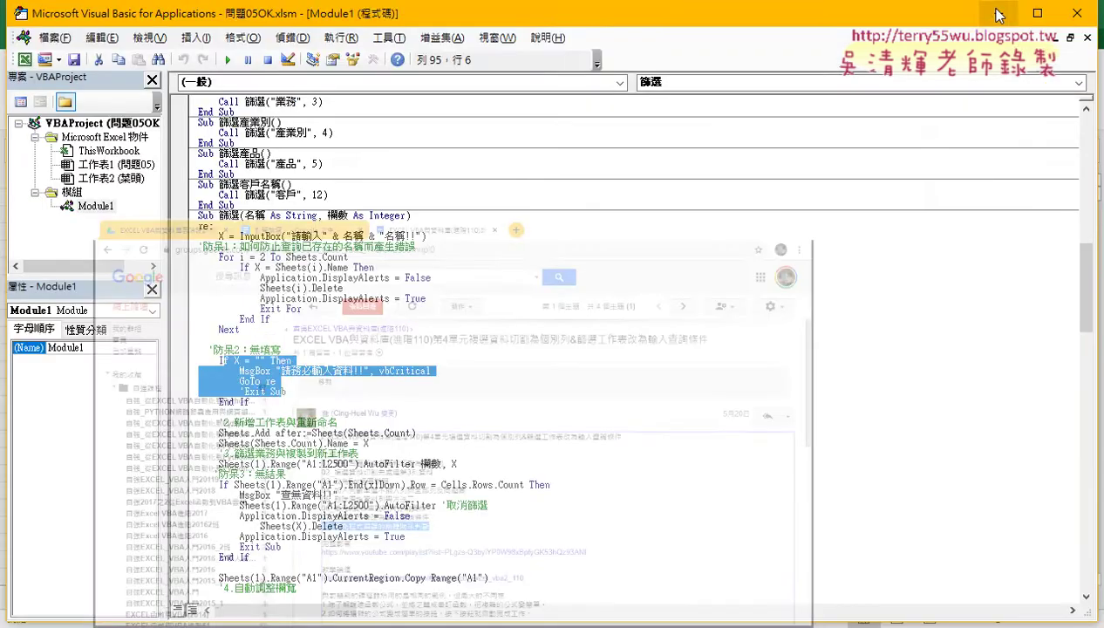
- In Excel, run 篩選業務 with an empty name and dismiss the 請務必輸入資料!! warning
click(1077, 13)
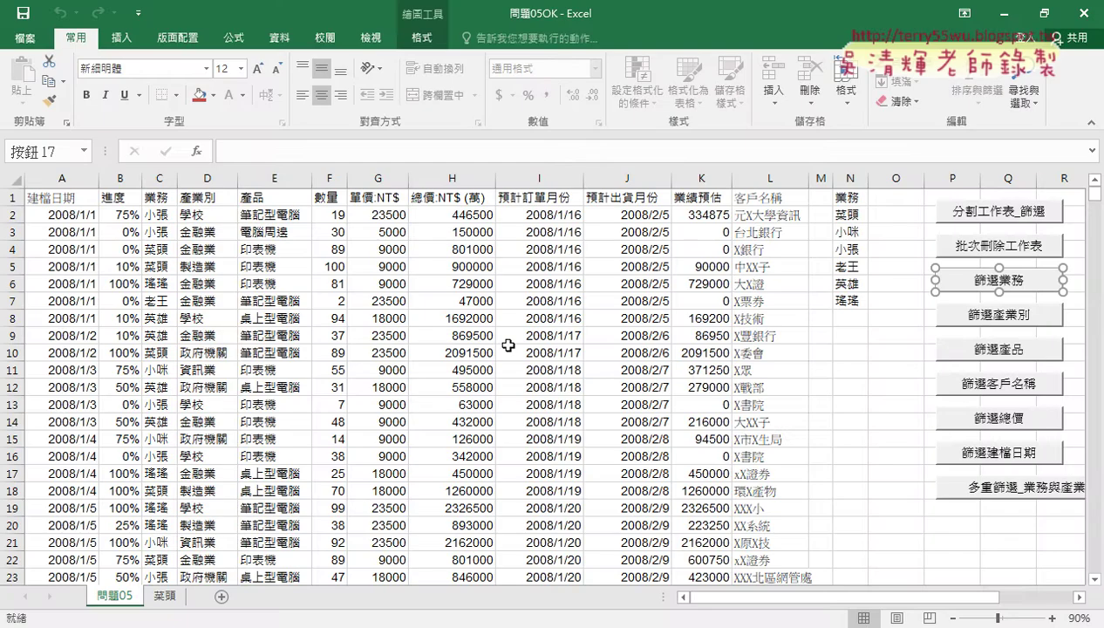
click(672, 333)
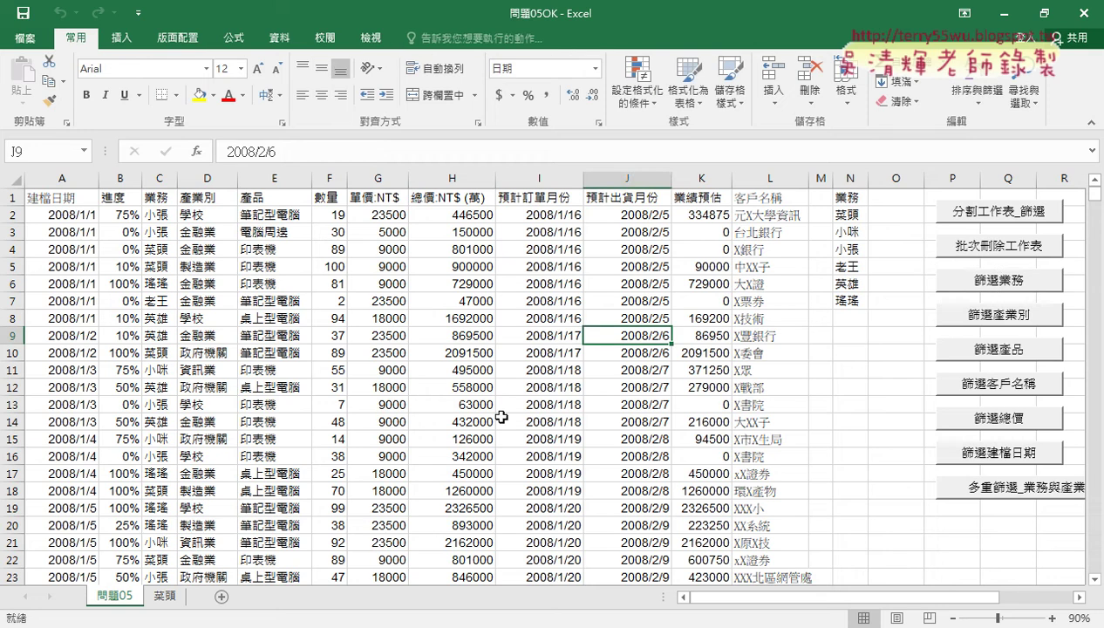
click(977, 281)
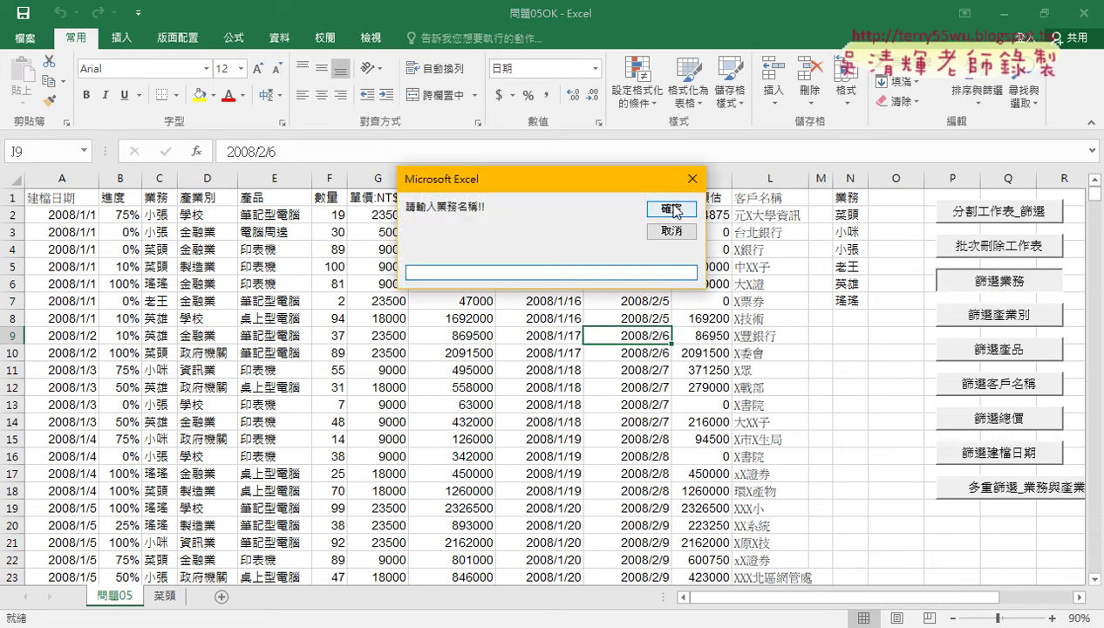
click(673, 210)
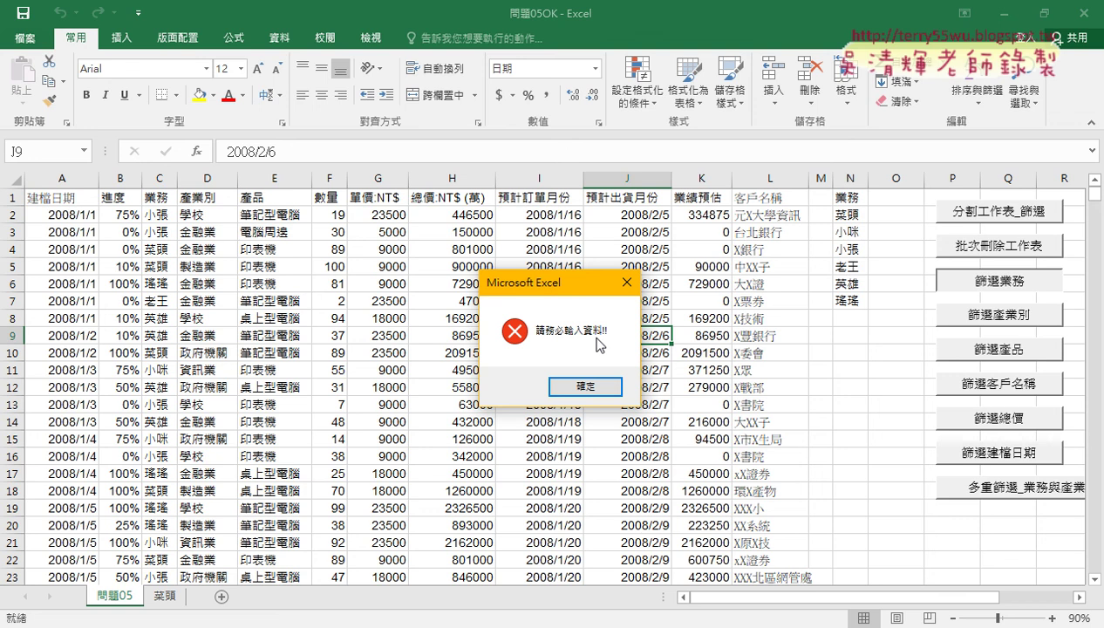
click(584, 388)
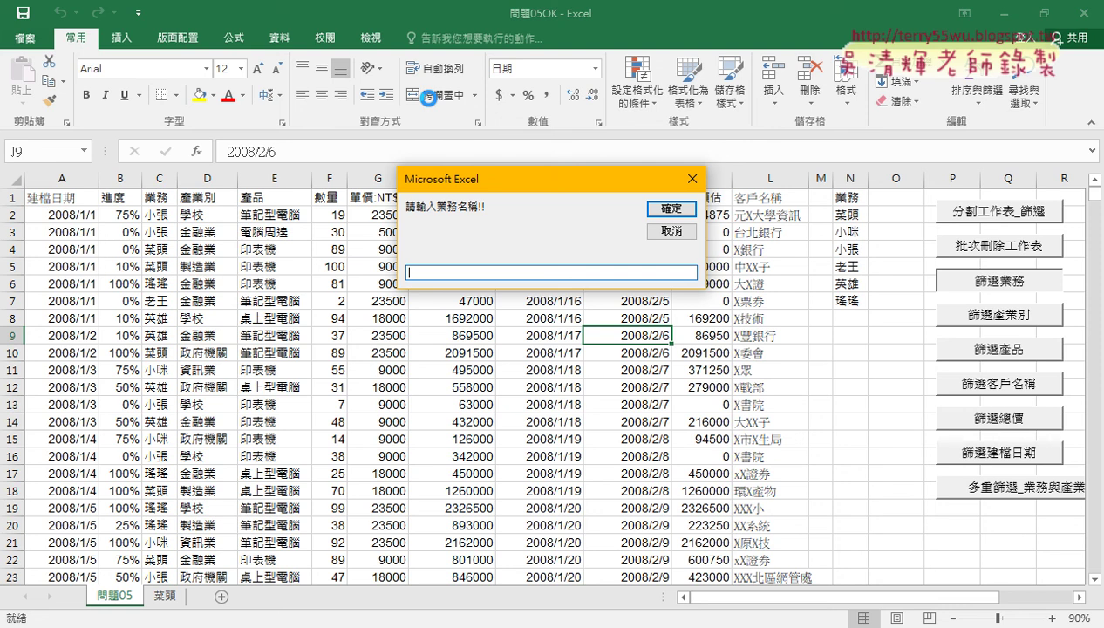
- Cancel the name prompt and dismiss the resulting blank-input warning
click(671, 210)
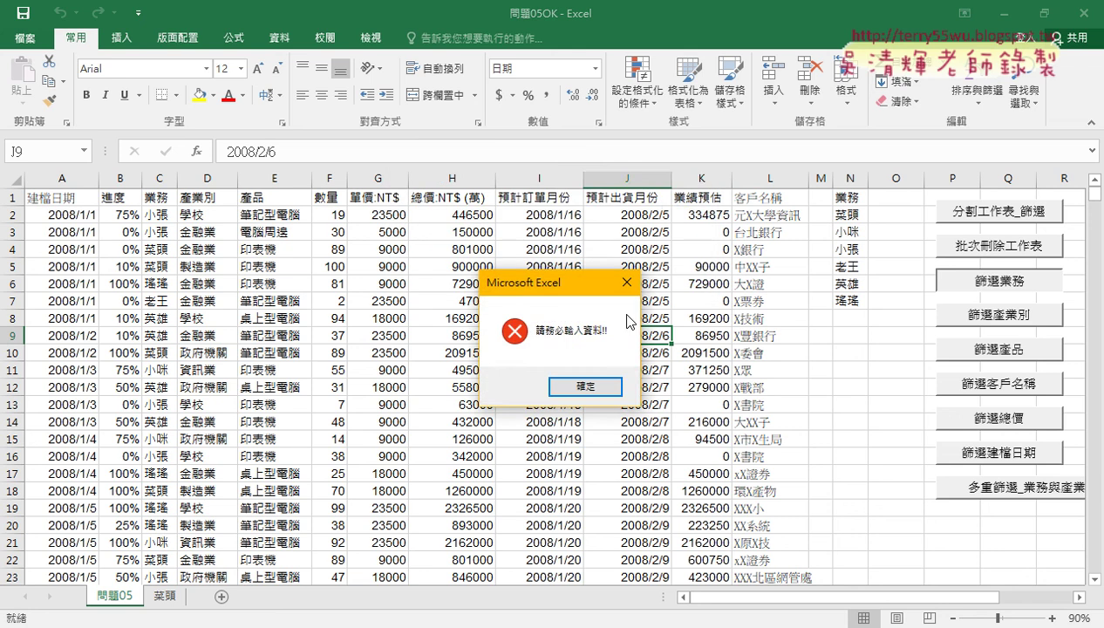
click(586, 386)
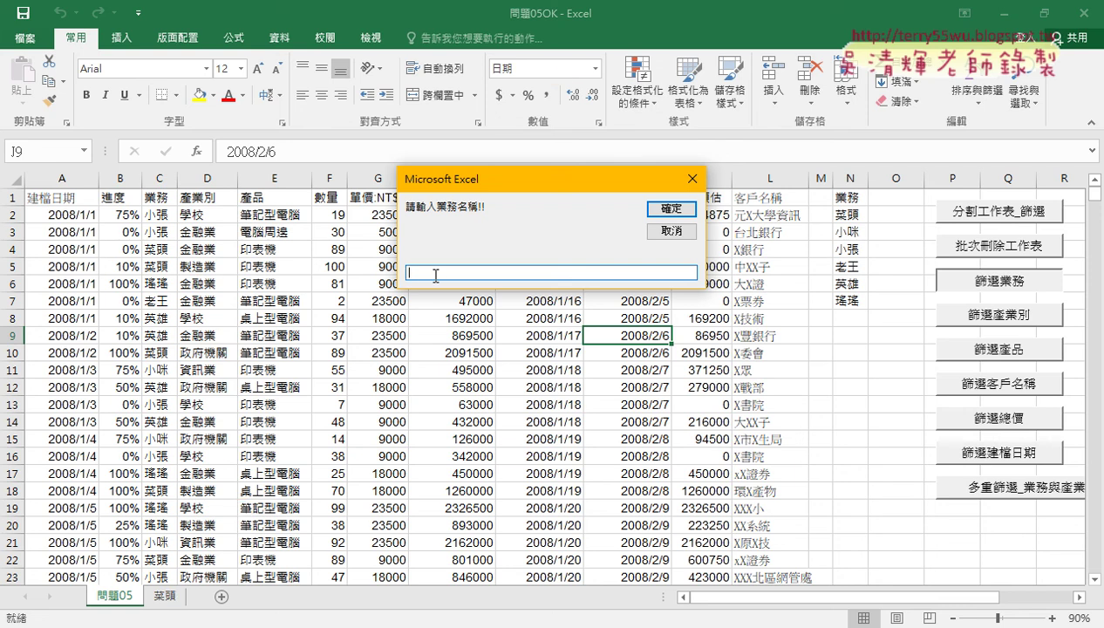
- Filter for 菜頭, check the new 菜頭 sheet, then return to 問題05
text(ㄘㄞ4)
text(ㄊㄡ6)
key(Return)
click(667, 210)
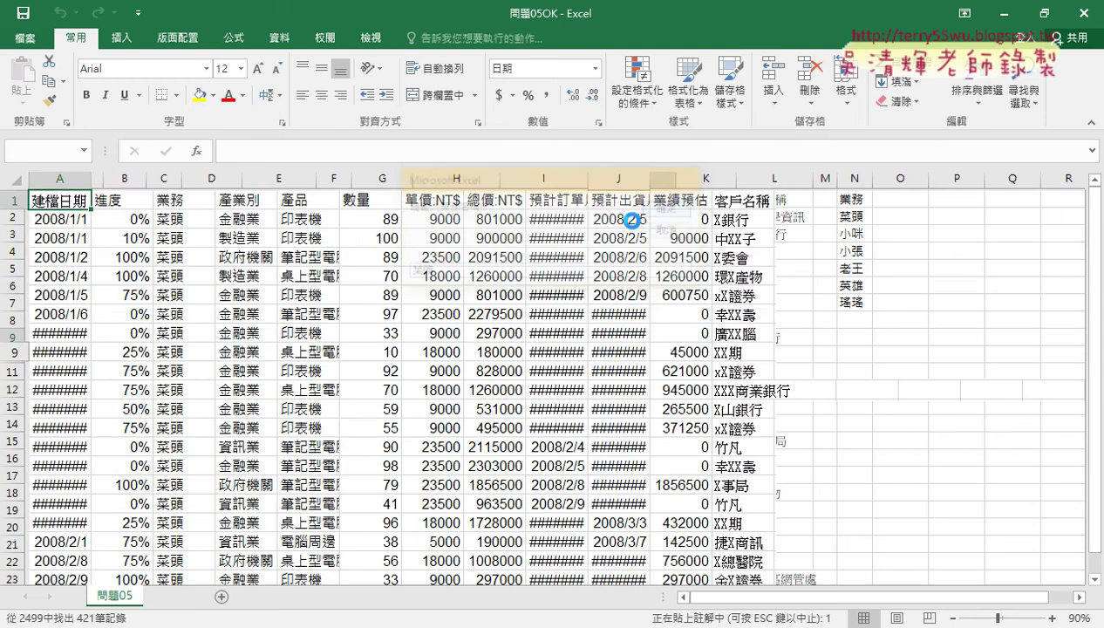
click(165, 597)
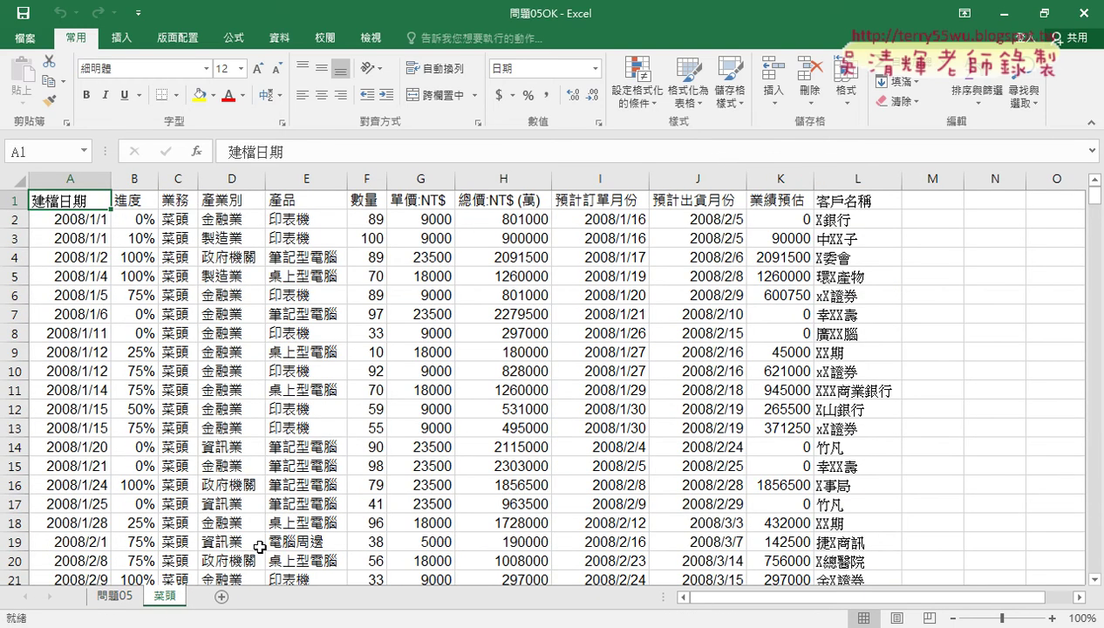
click(114, 595)
- Rerun 篩選業務 with the nonexistent name AAA and acknowledge the 查無資料!! message
click(1009, 283)
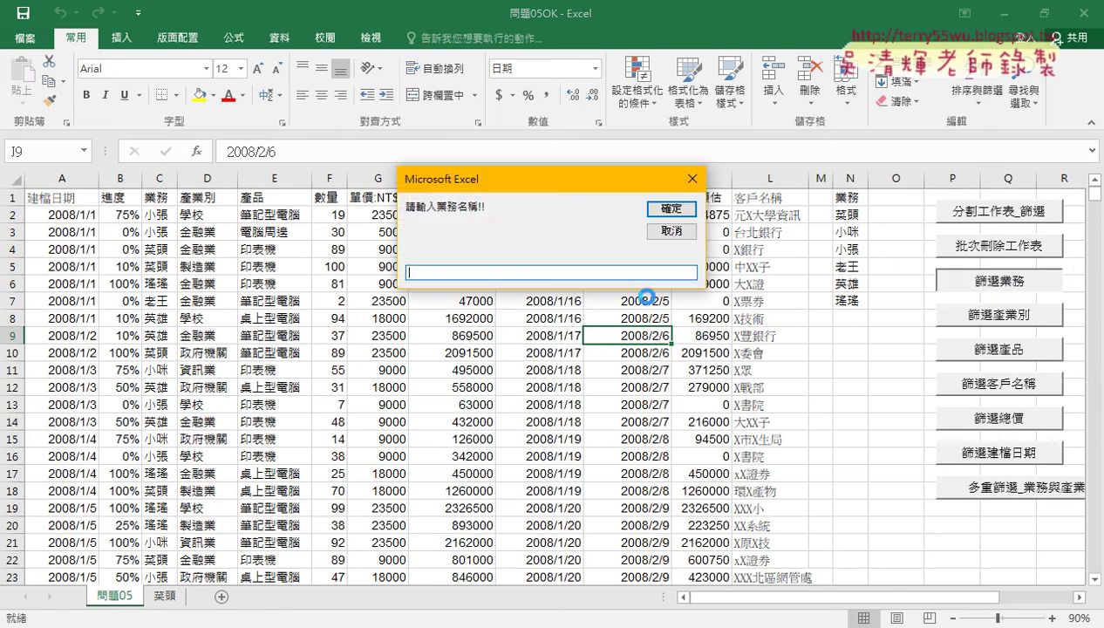
text(AAA)
click(676, 209)
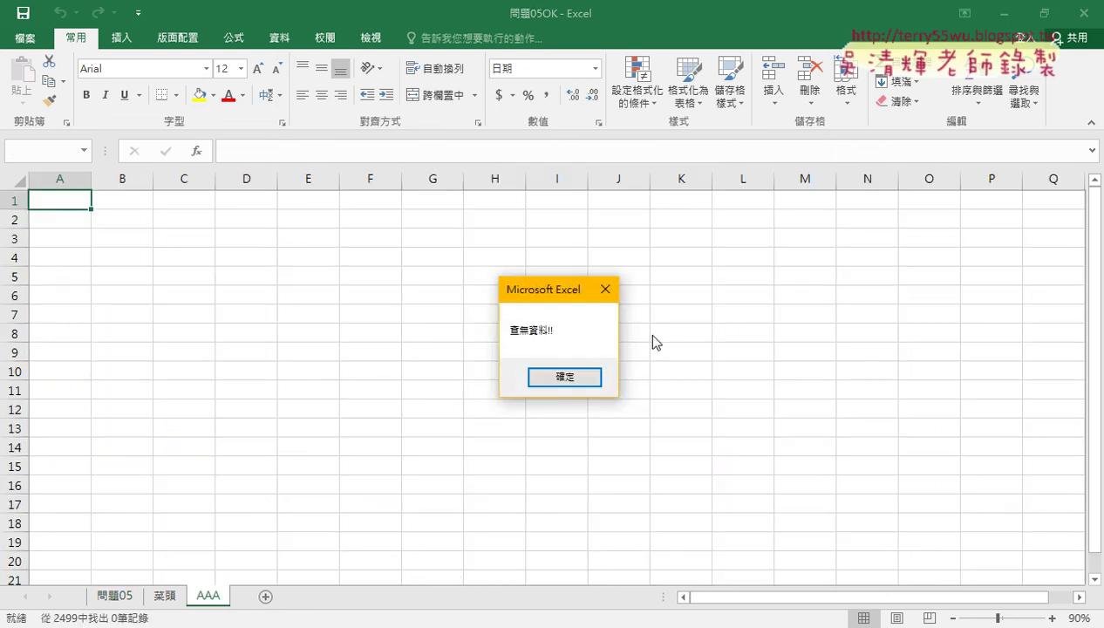
click(560, 377)
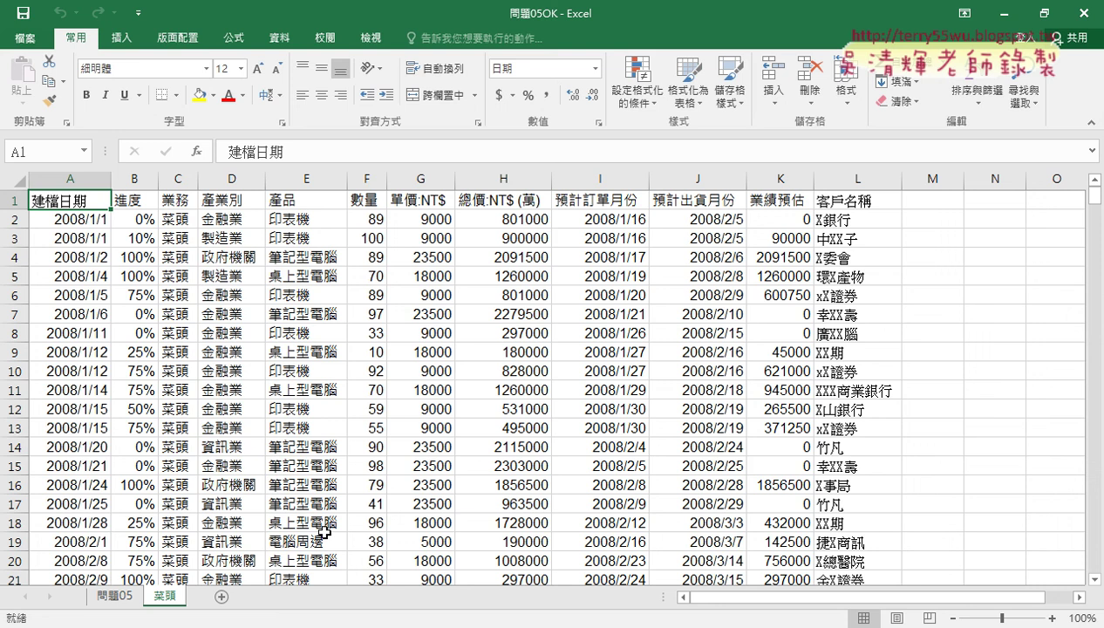